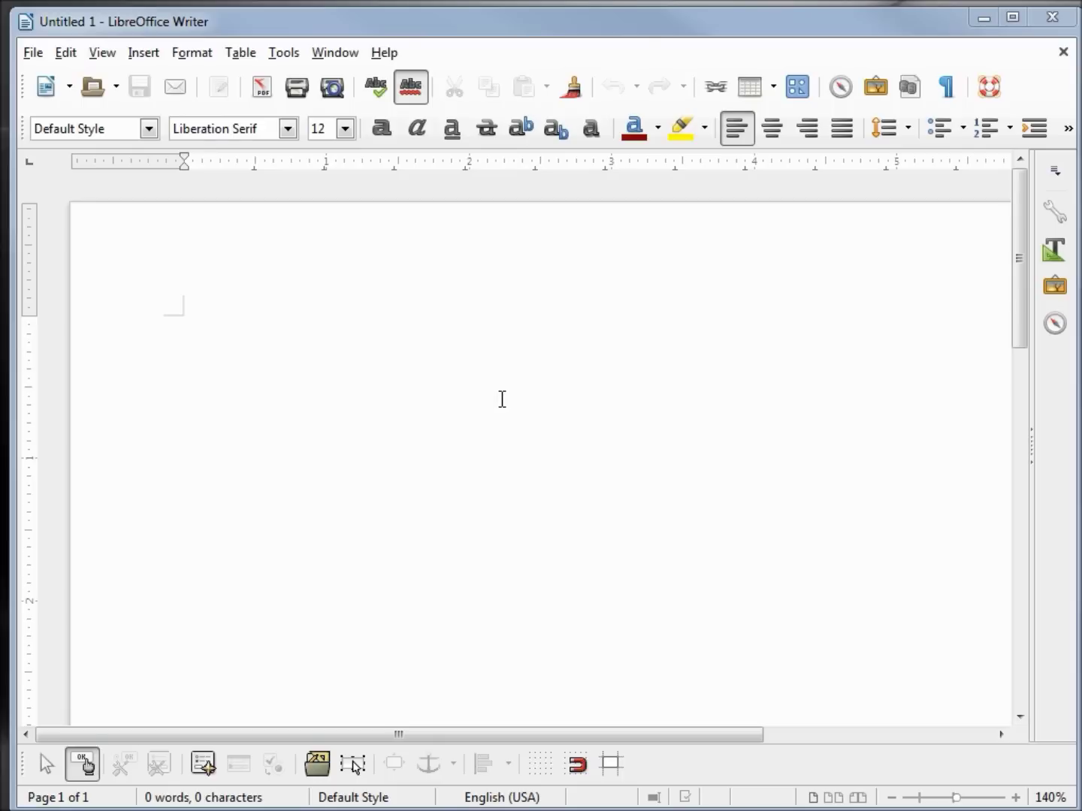
- View the LibreOffice version information, then switch the sidebar off from the View menu
click(384, 52)
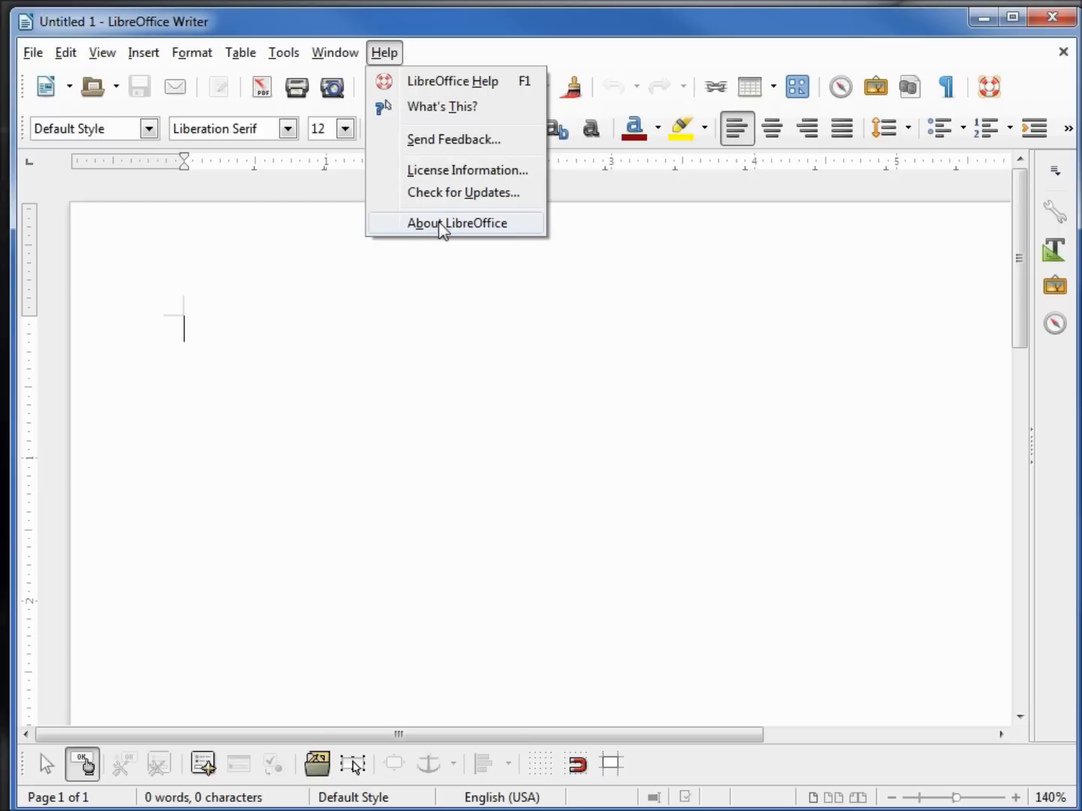
click(444, 233)
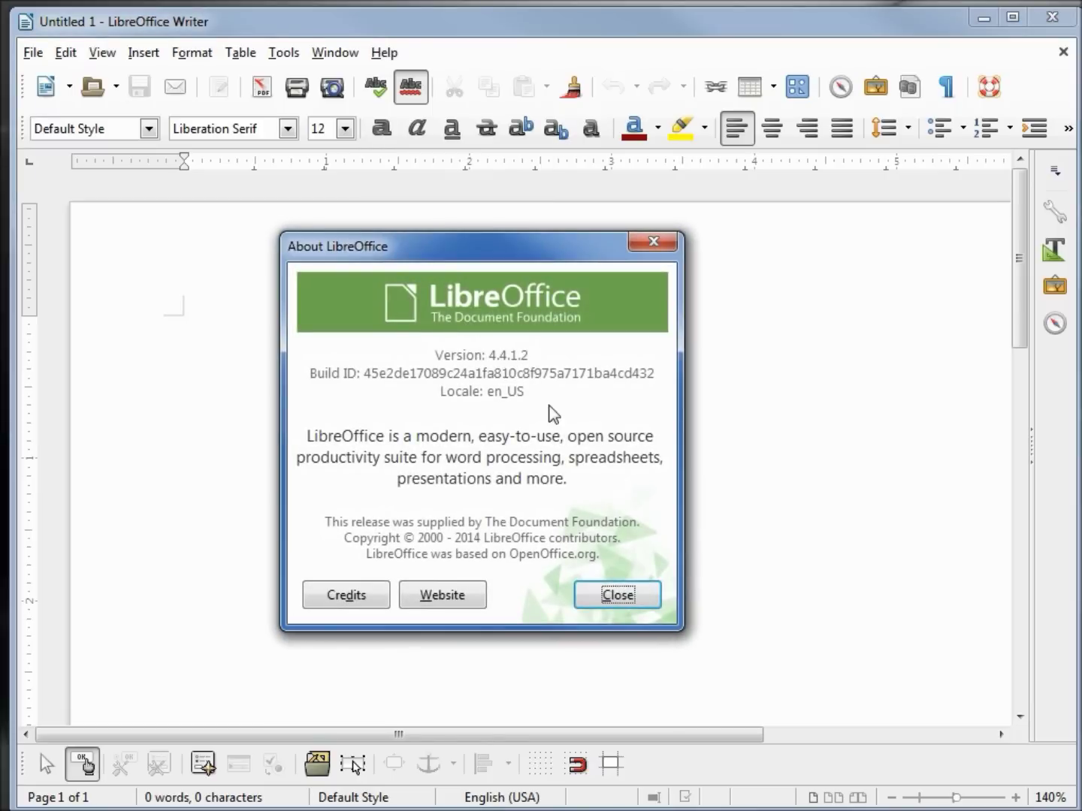
click(614, 594)
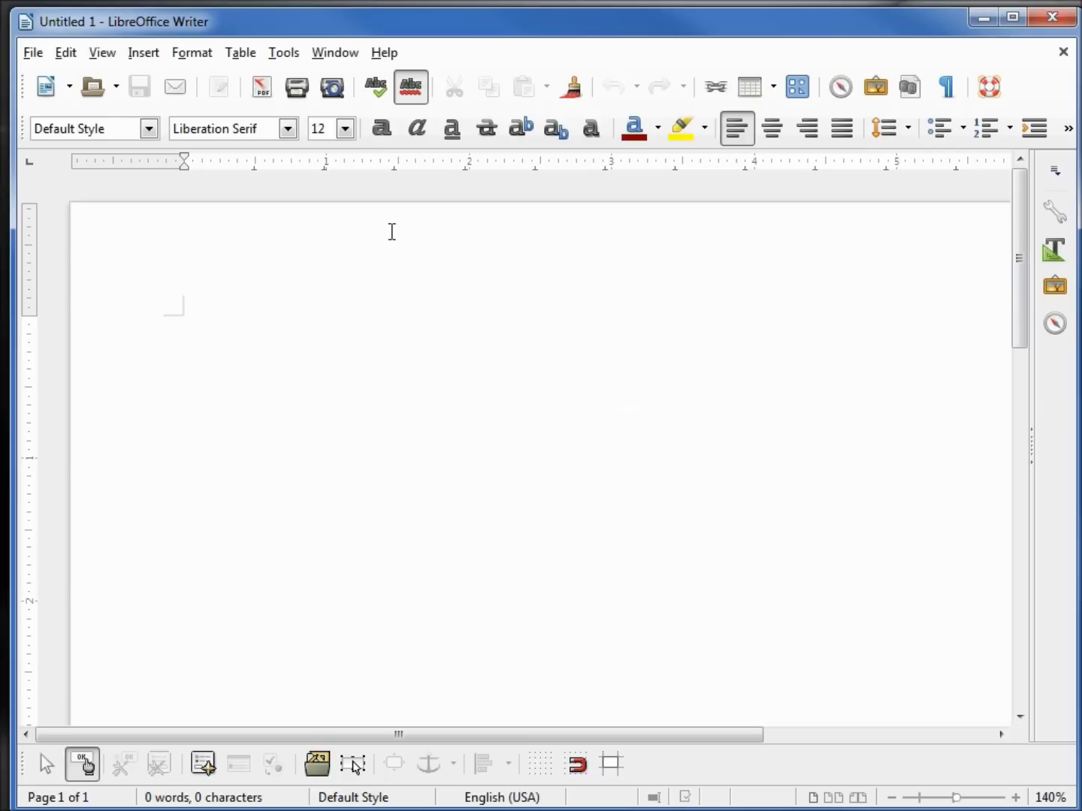
click(105, 55)
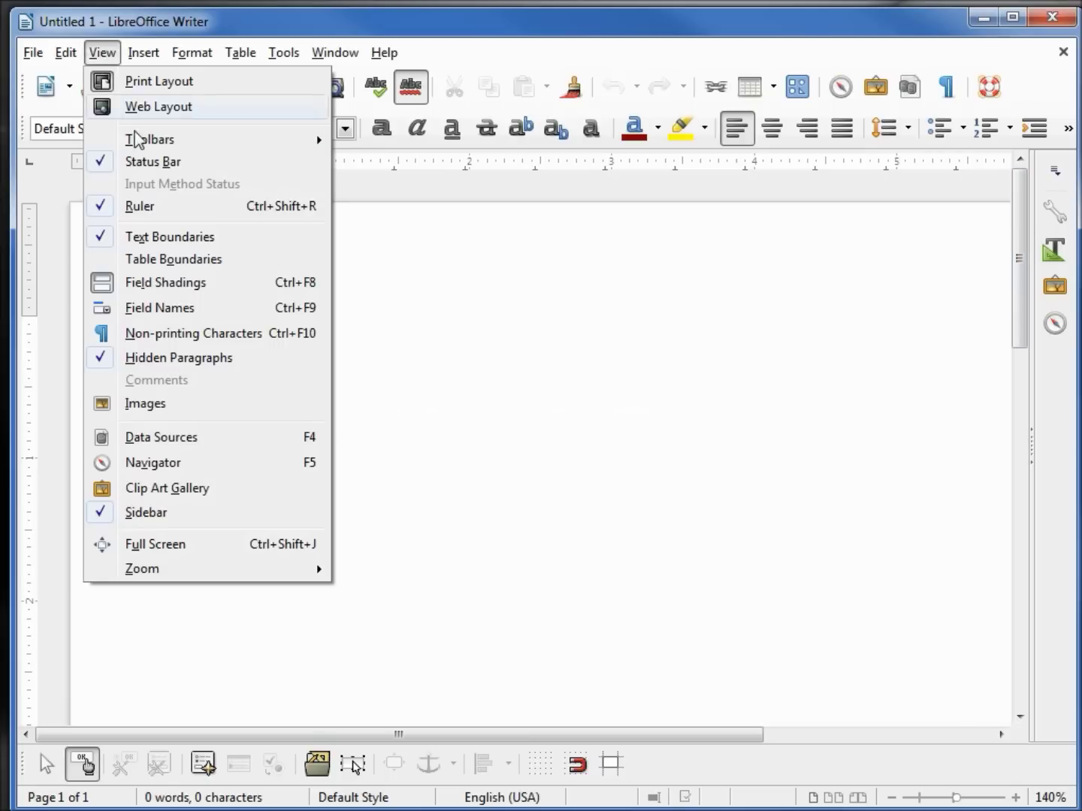
click(148, 517)
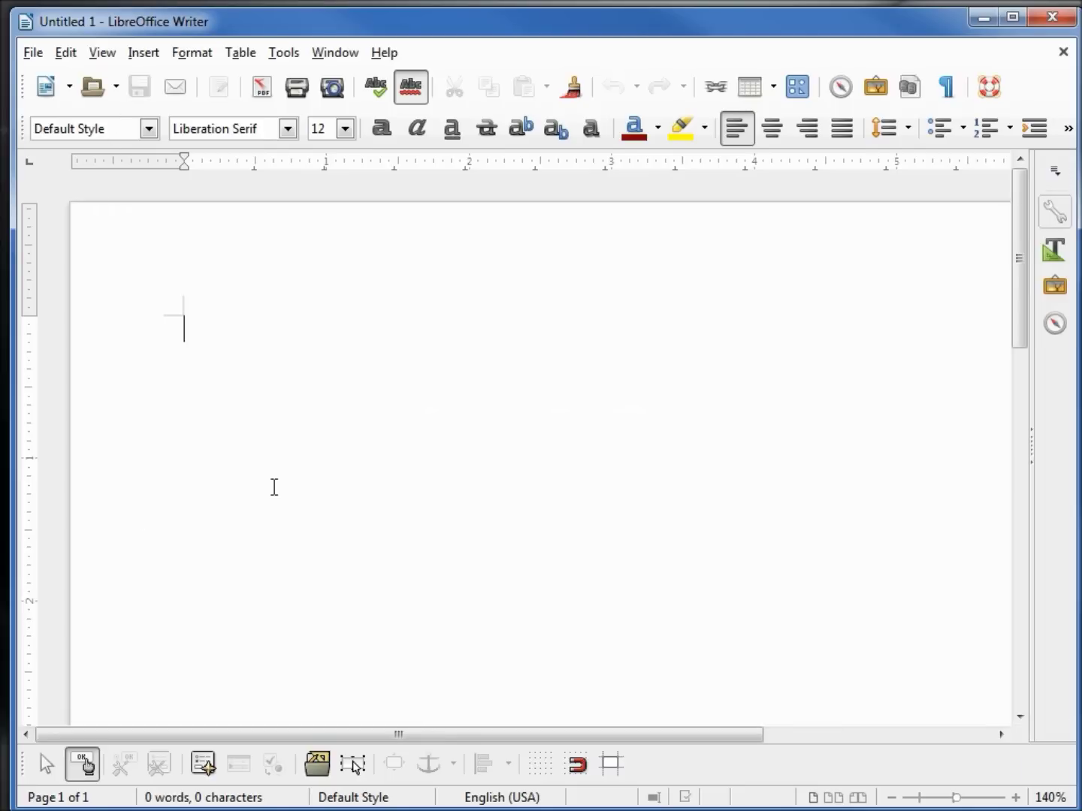
- Expand the Properties deck, float the sidebar free, and dock it on the left edge
click(1056, 214)
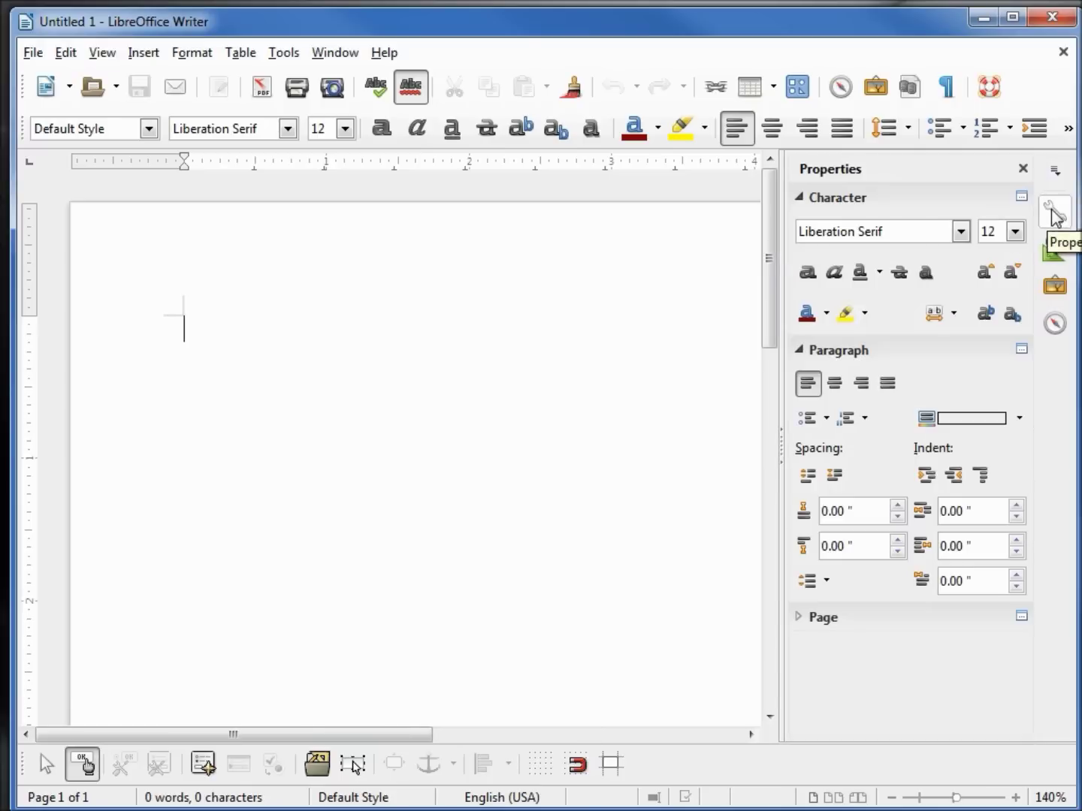
drag(938, 177, 148, 226)
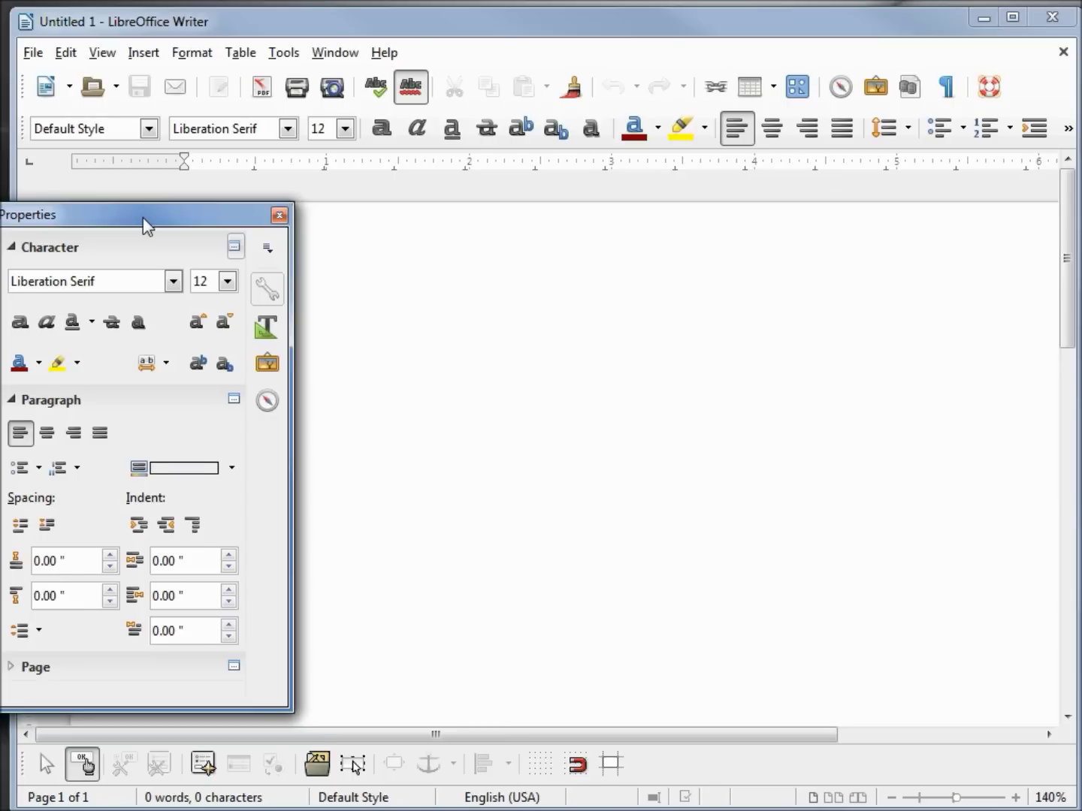
drag(143, 218, 20, 197)
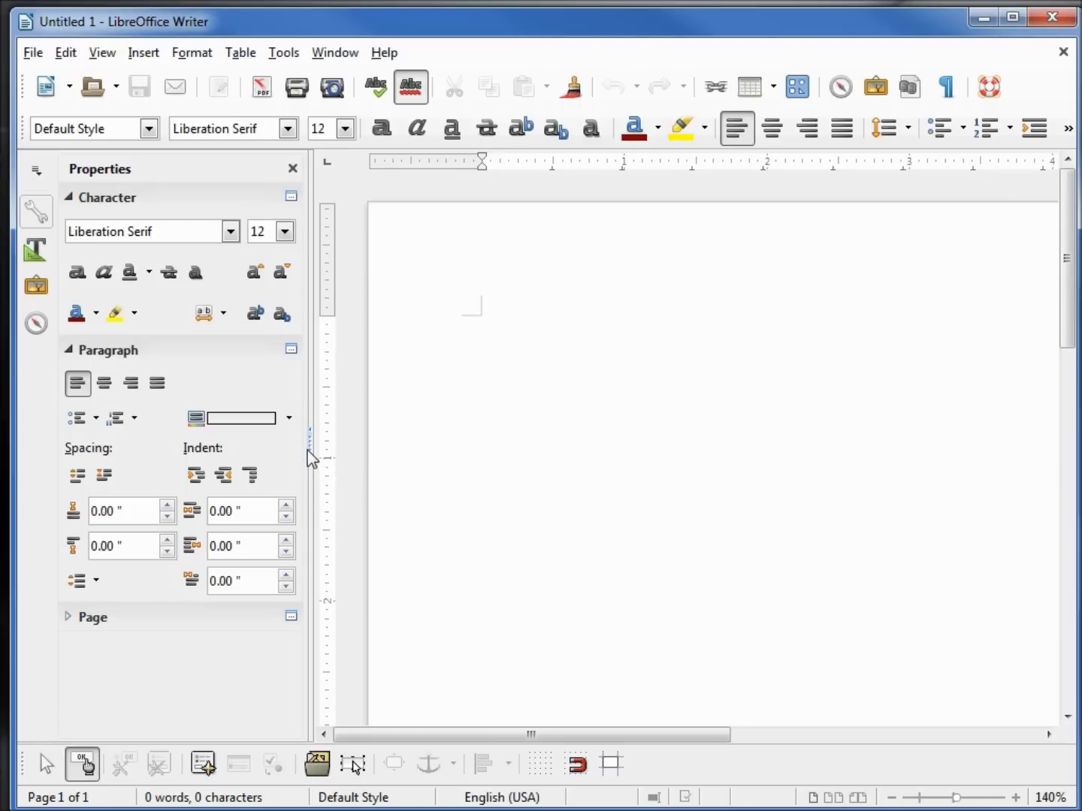
- Collapse the left sidebar, bring it back, and make the panel slightly narrower
click(310, 439)
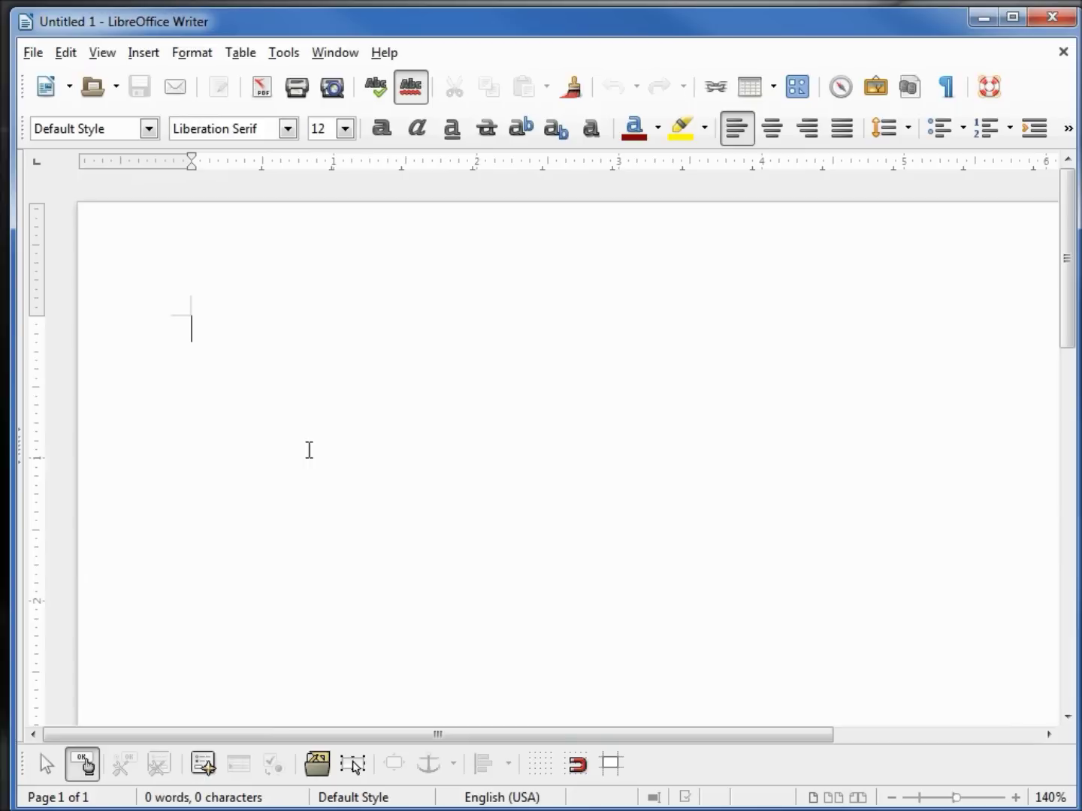
click(21, 449)
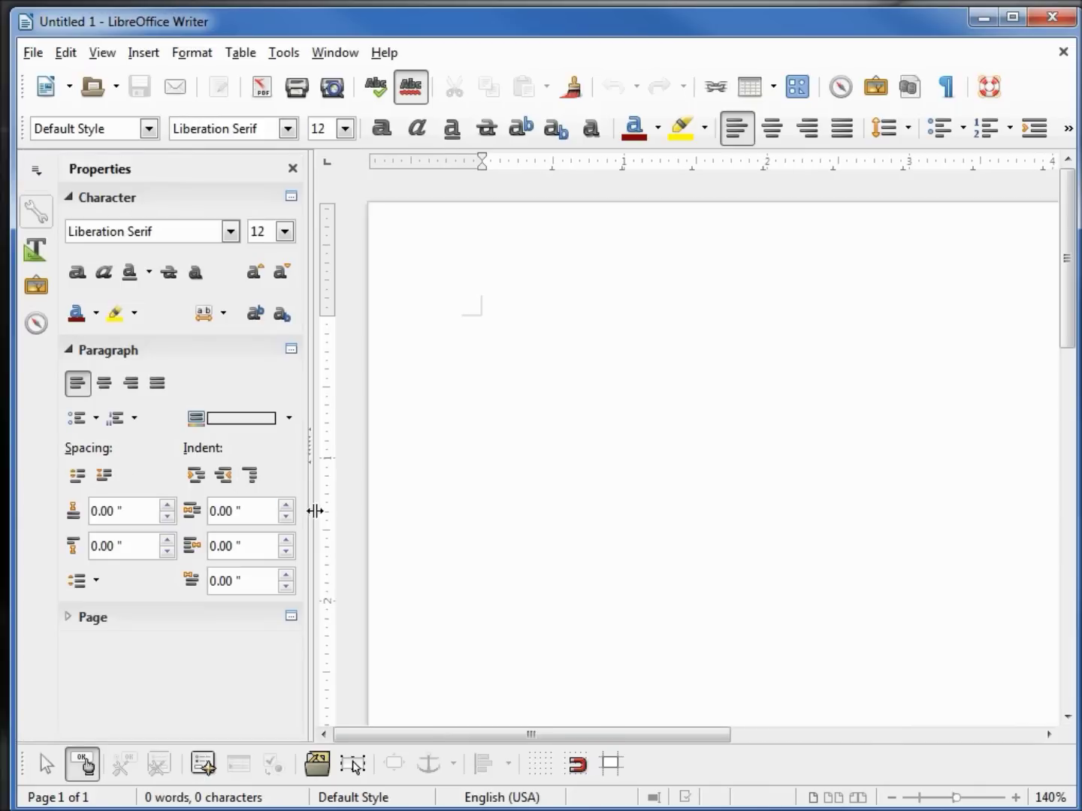
drag(314, 511, 290, 529)
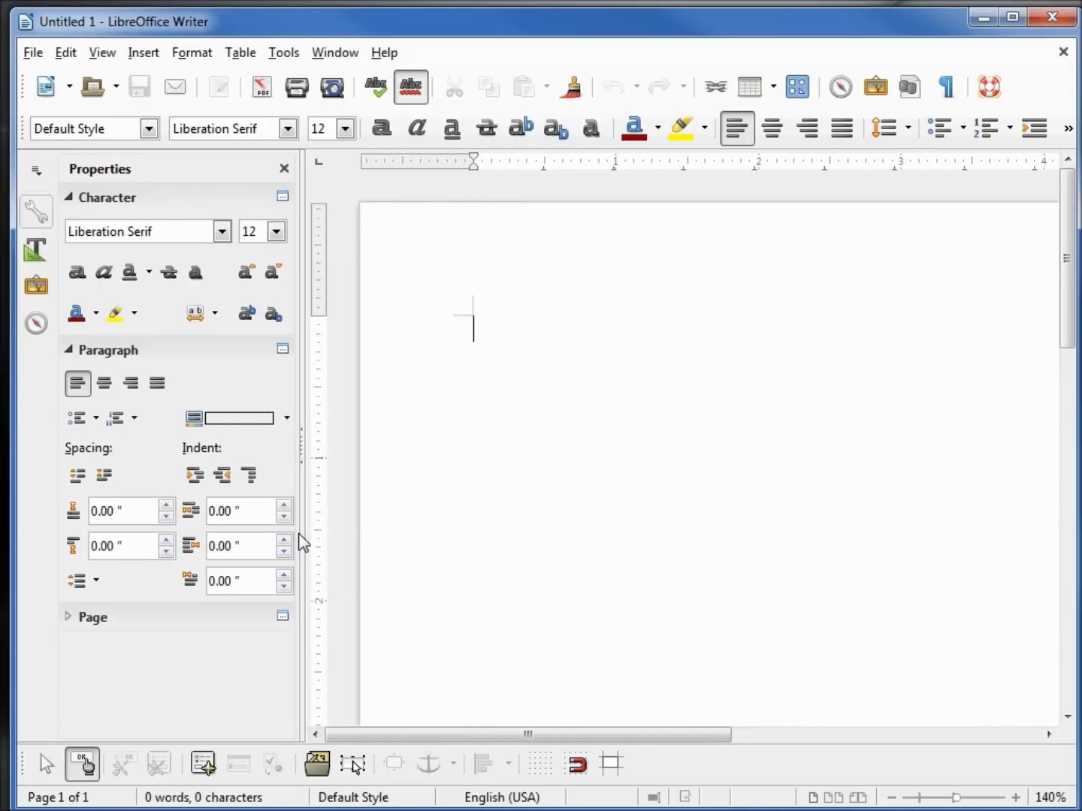
- Look through the sidebar's deck menu, then close the sidebar entirely
click(36, 172)
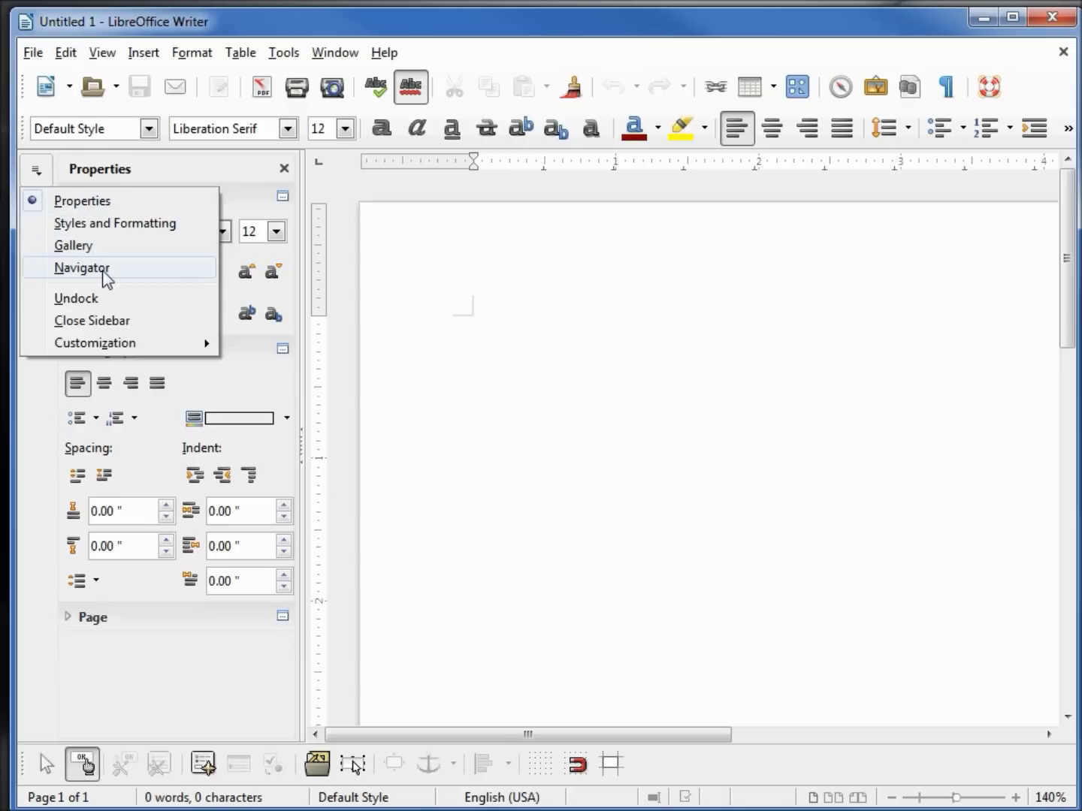
click(43, 178)
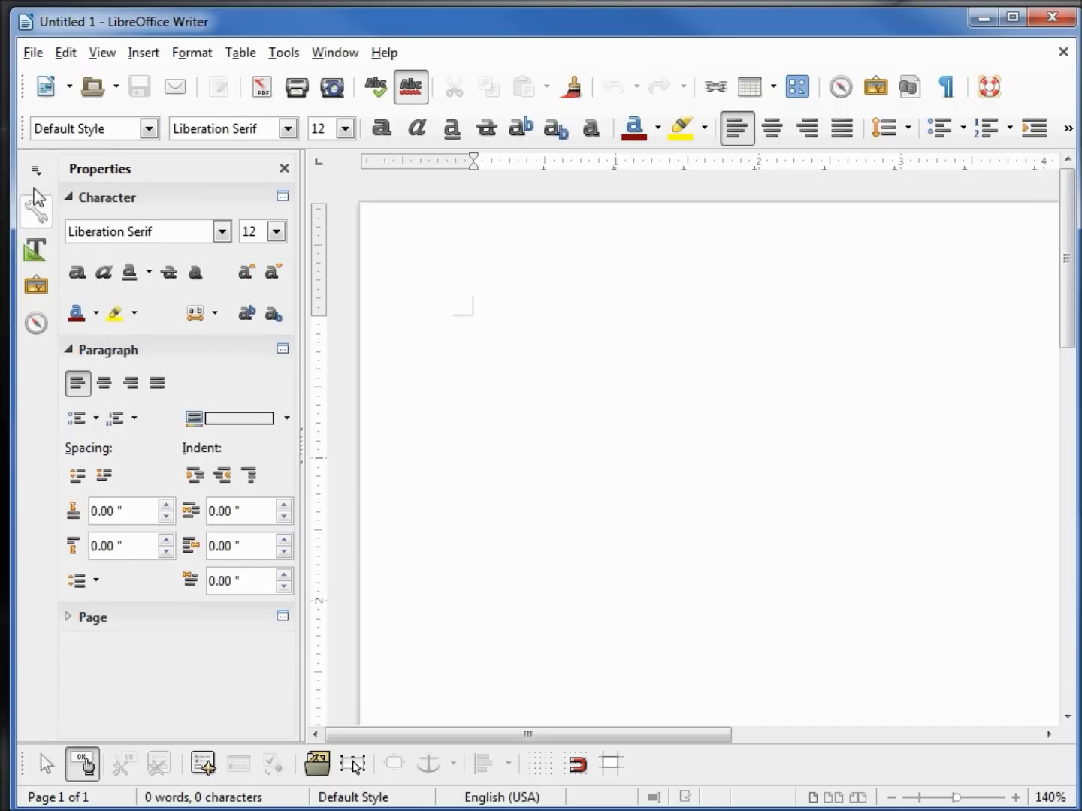
click(35, 174)
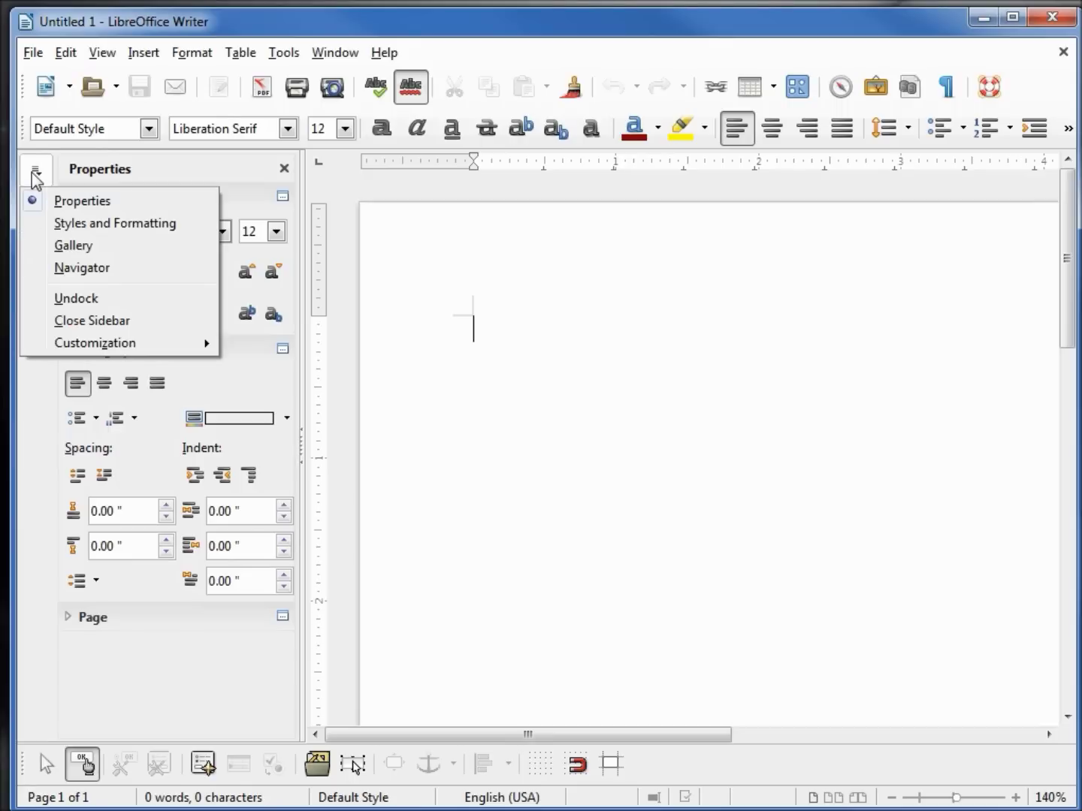
click(109, 321)
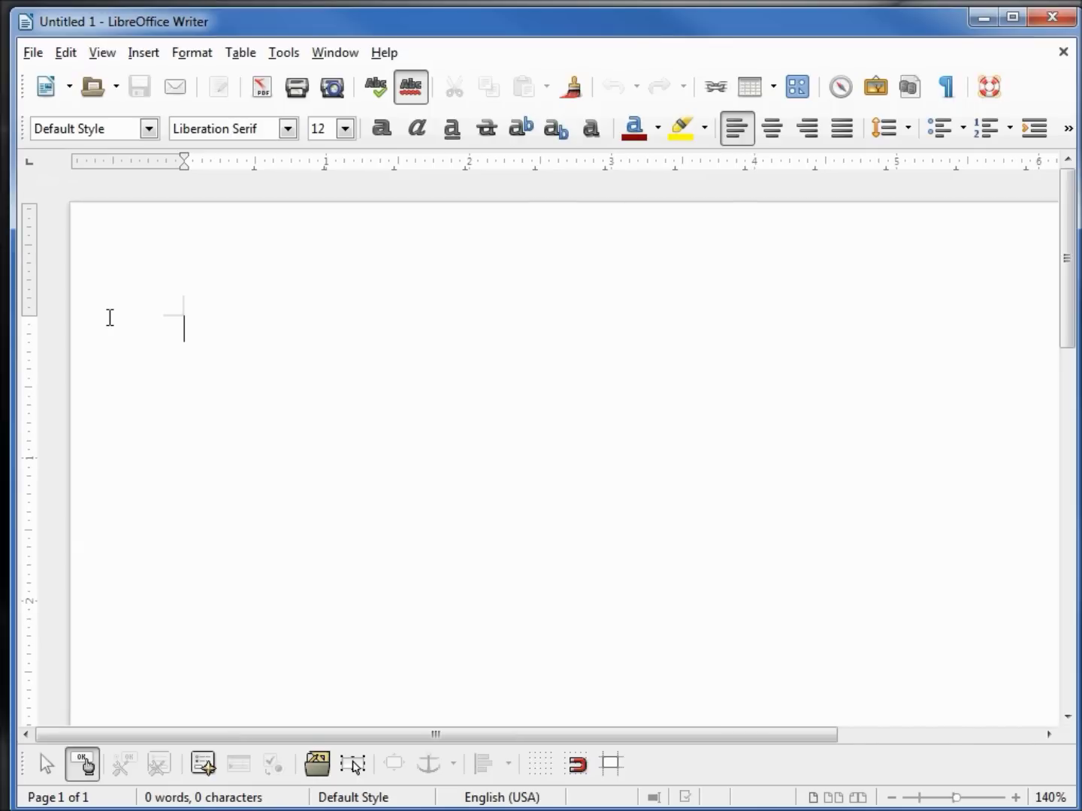
- Turn the sidebar back on via View > Sidebar and open its deck menu
click(101, 53)
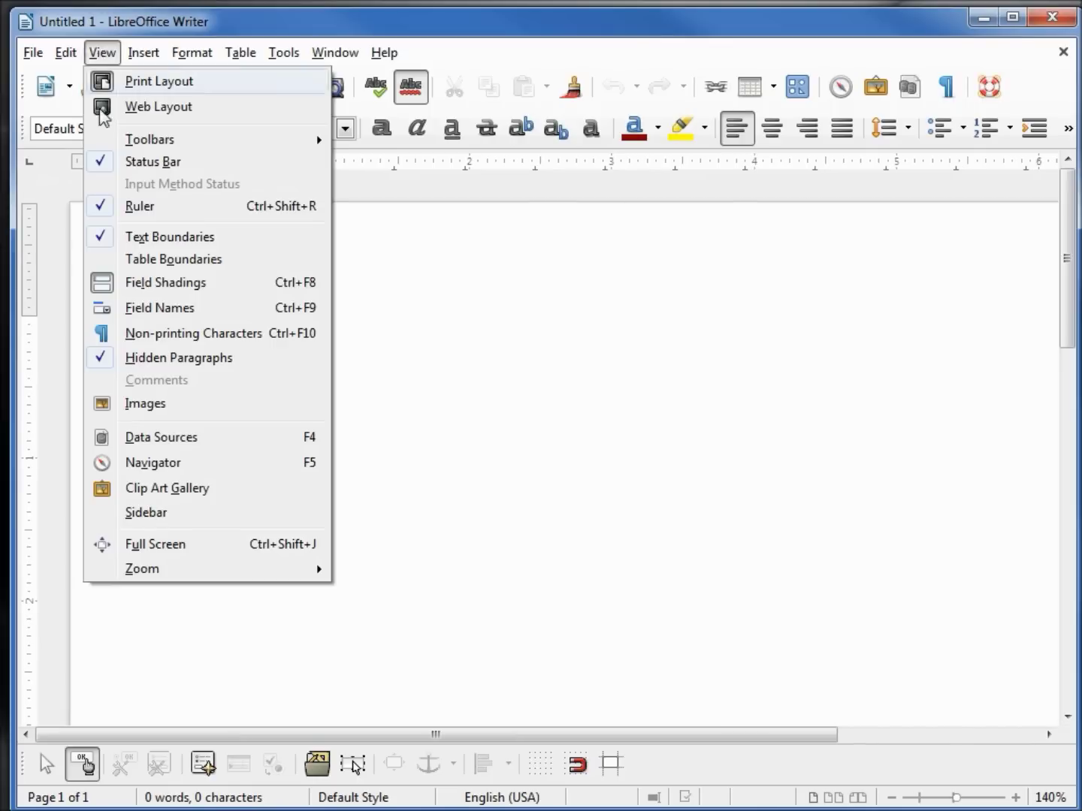
click(158, 516)
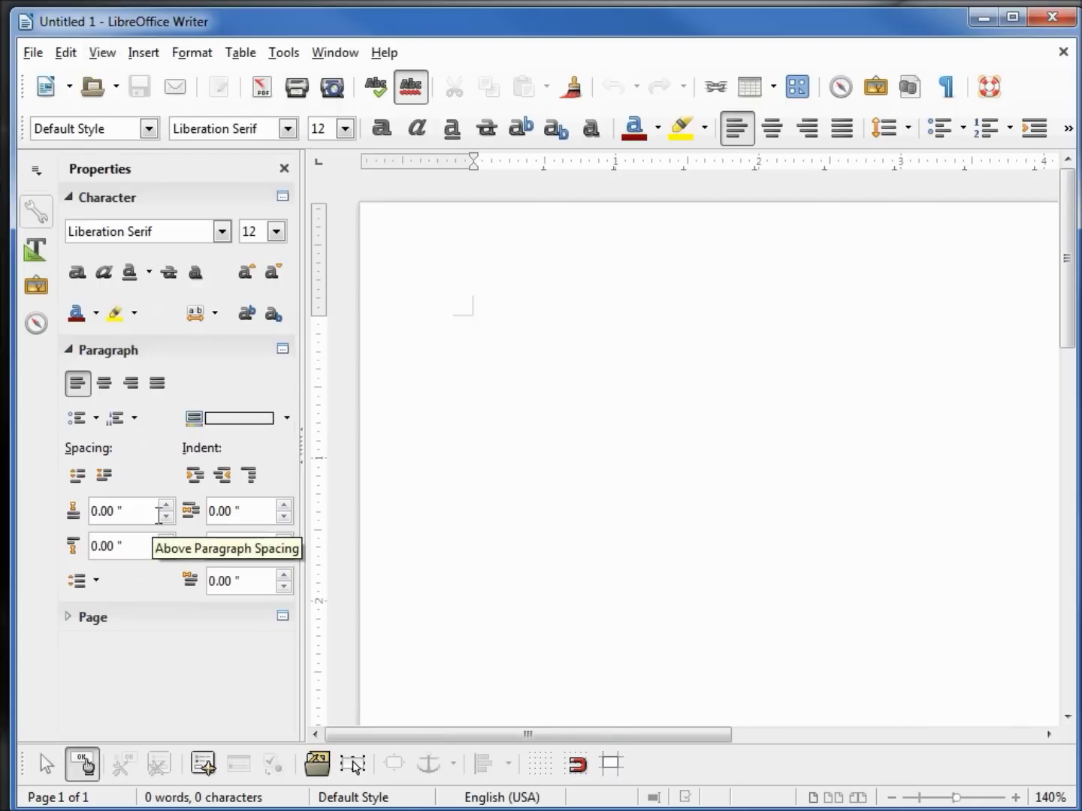
click(35, 173)
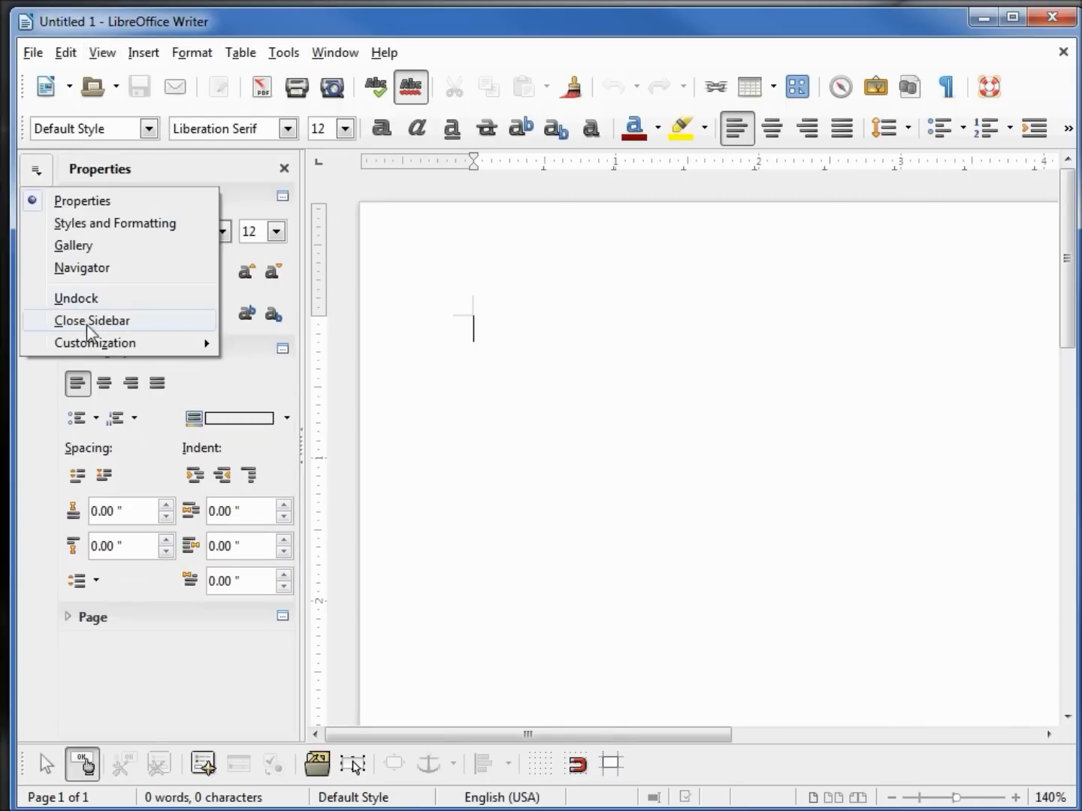
- Remove the Navigator deck, switch to the Gallery deck, then restore the default sidebar decks
mouse_move(95, 348)
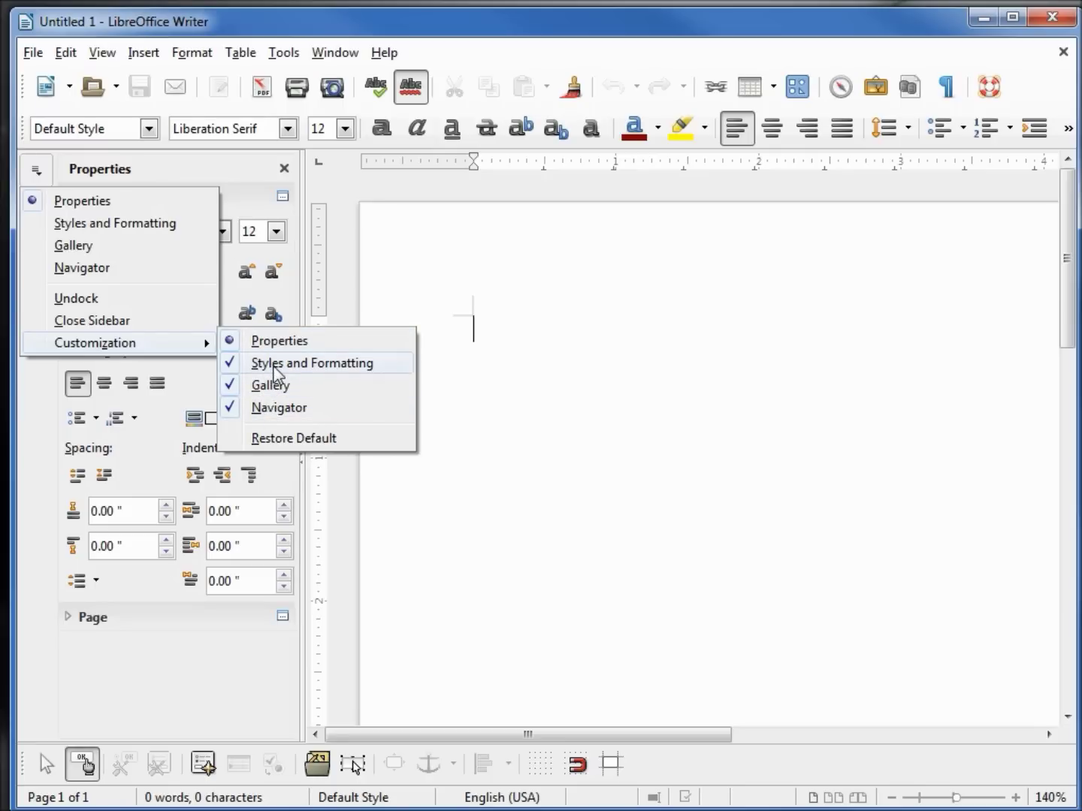
click(261, 409)
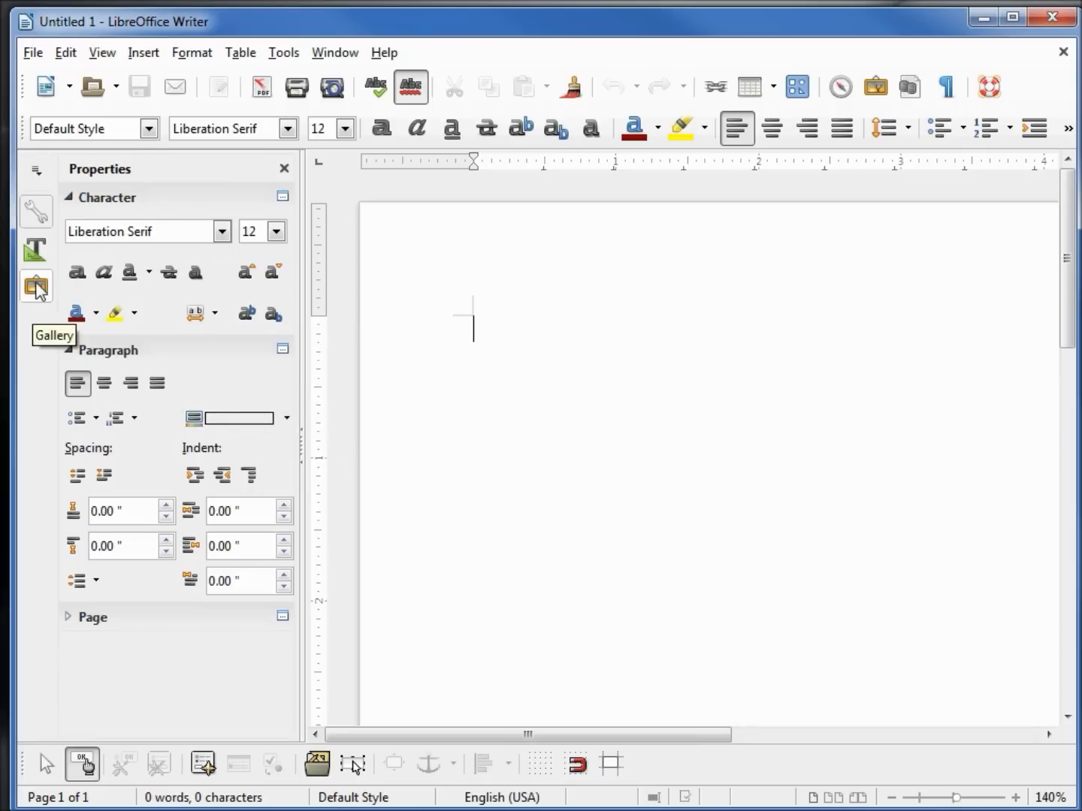
click(37, 287)
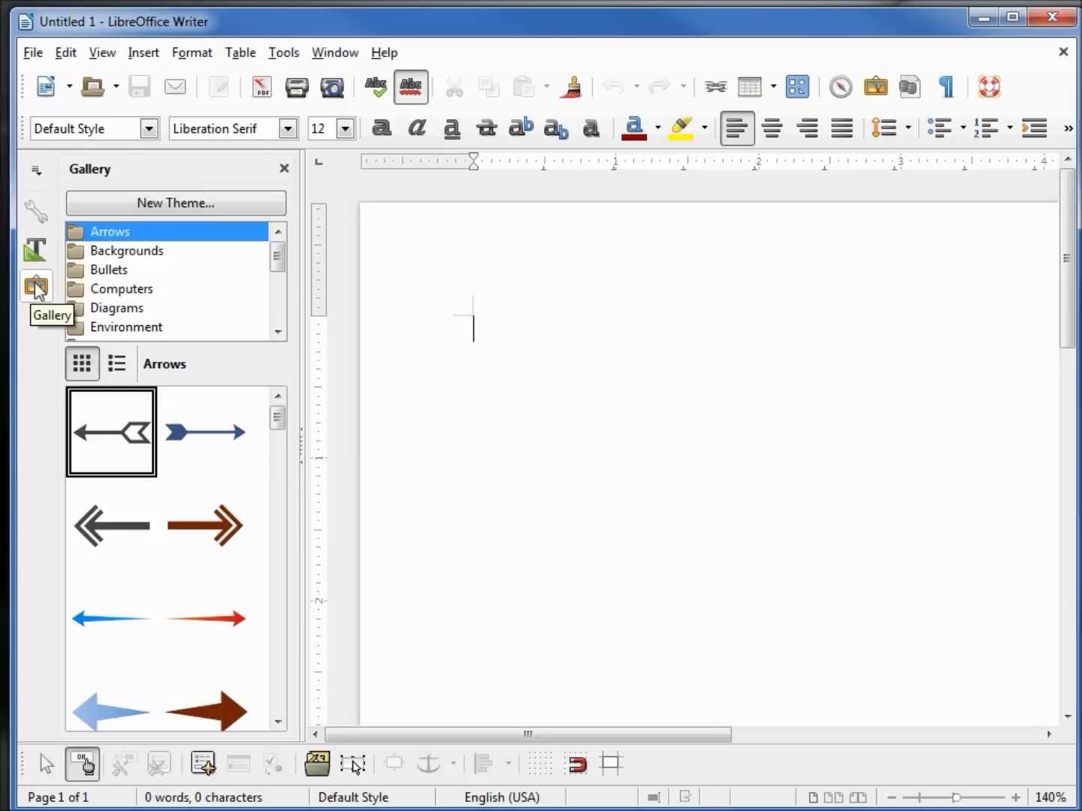
click(37, 171)
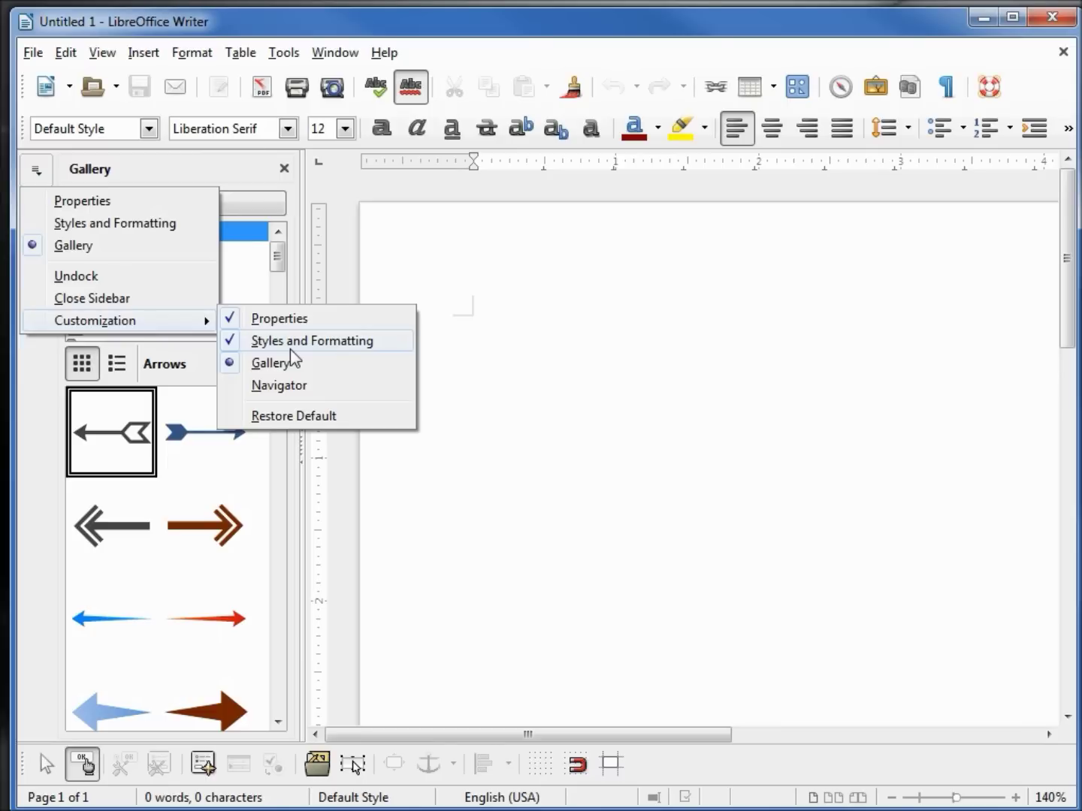
click(282, 416)
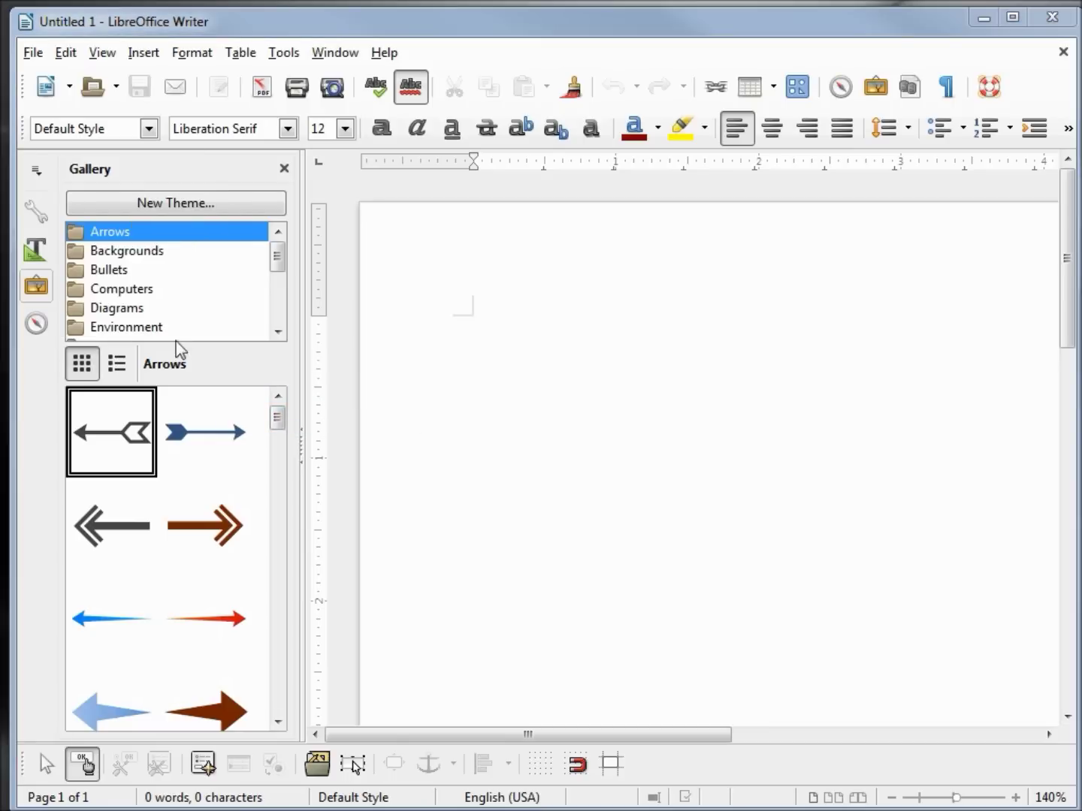
- Return to the Properties deck and expand, then collapse, its Page section
click(36, 214)
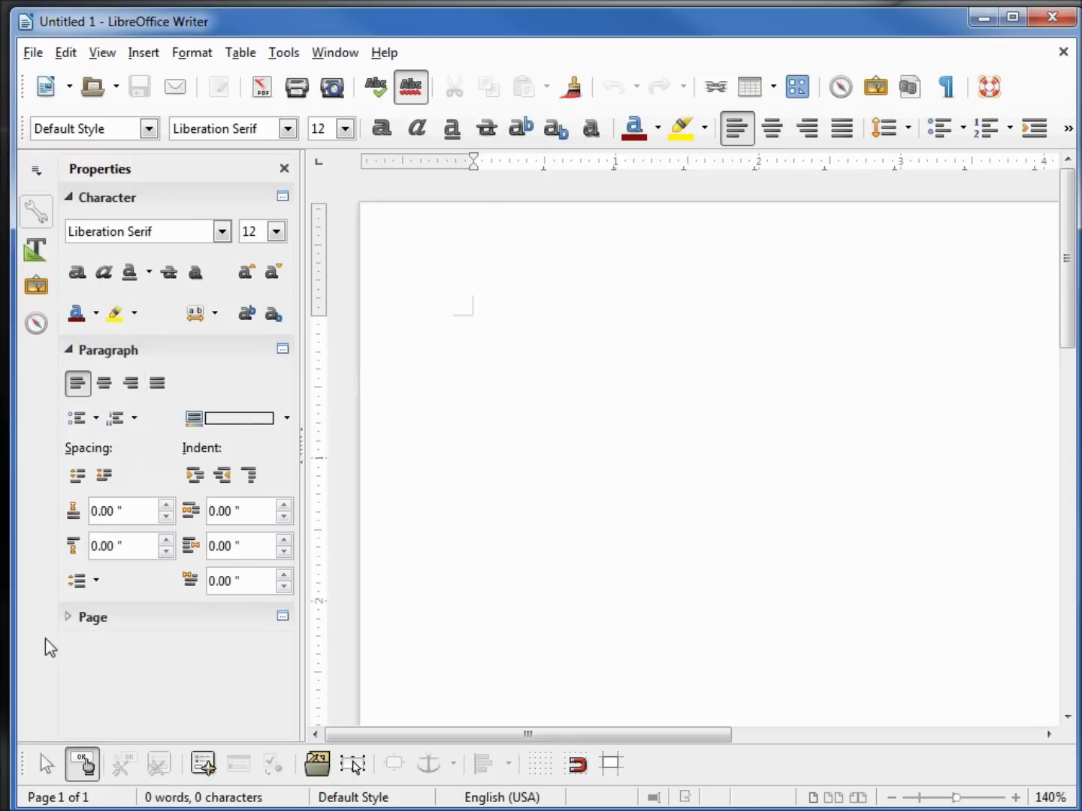
click(68, 617)
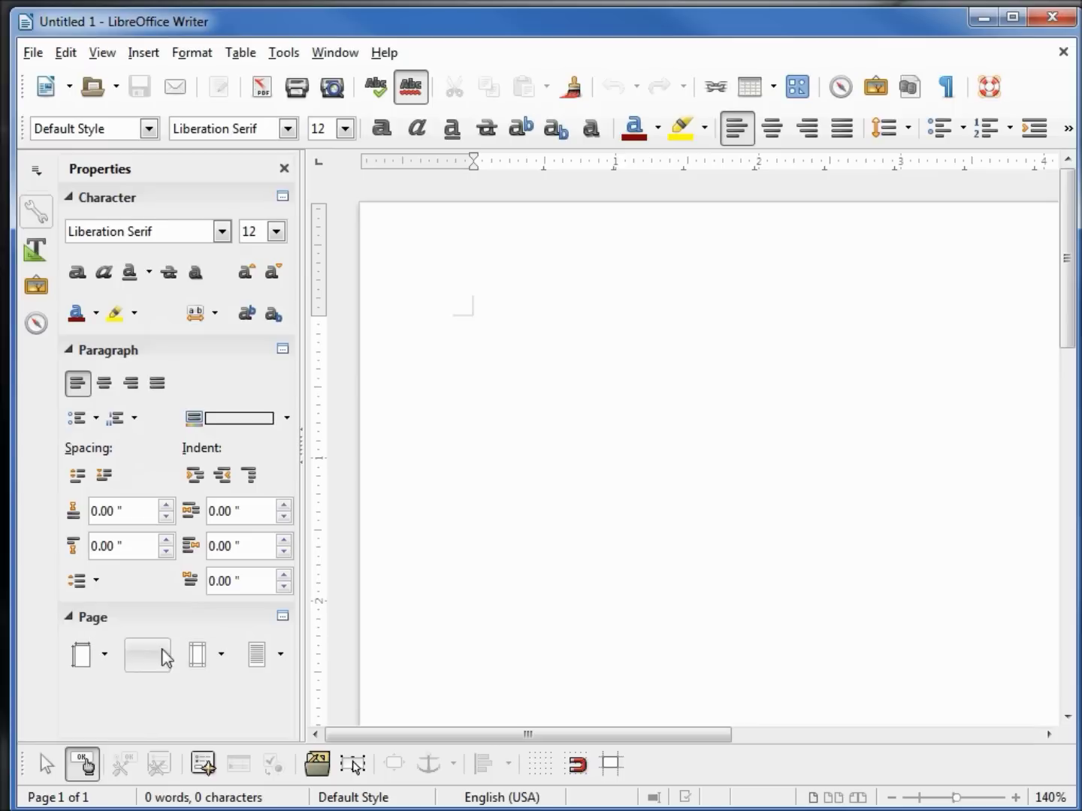
click(69, 618)
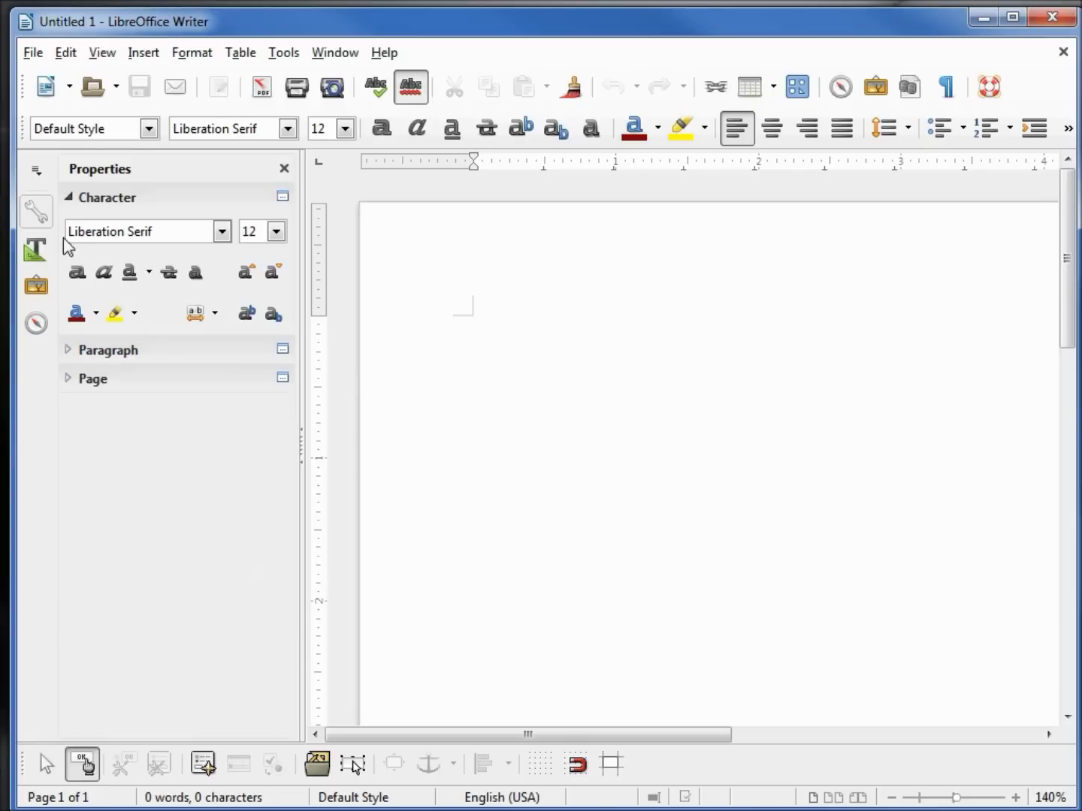
click(68, 199)
click(68, 199)
click(282, 198)
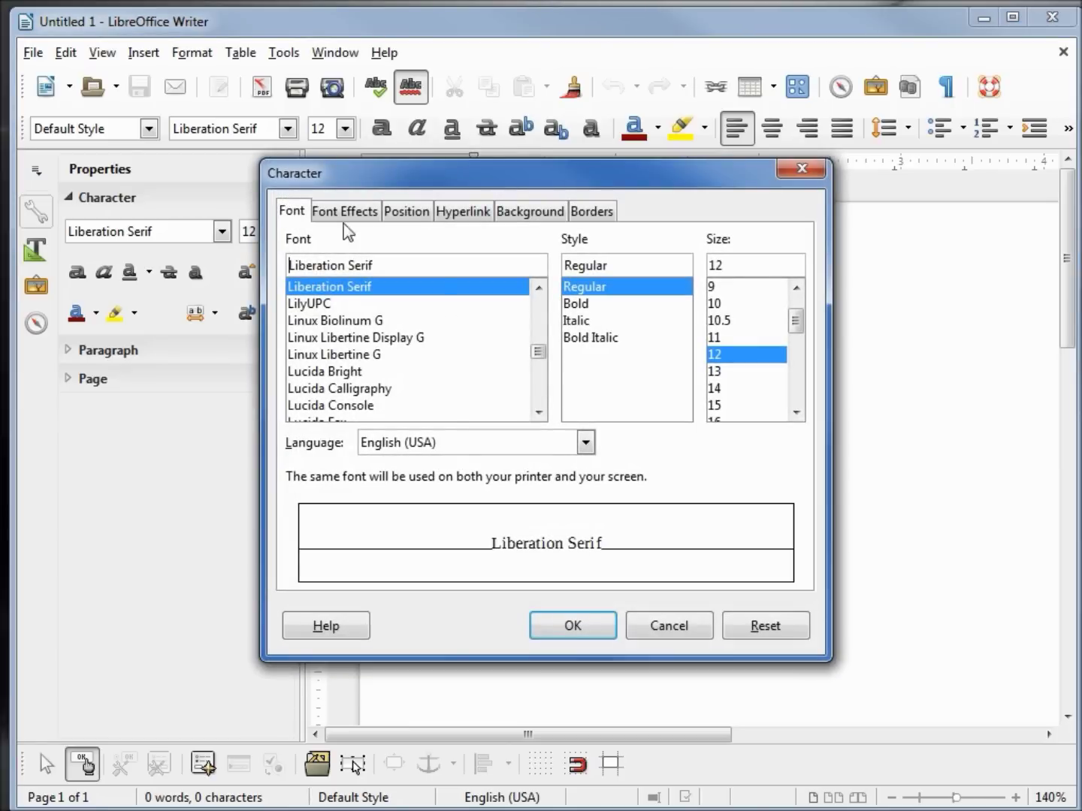
click(687, 626)
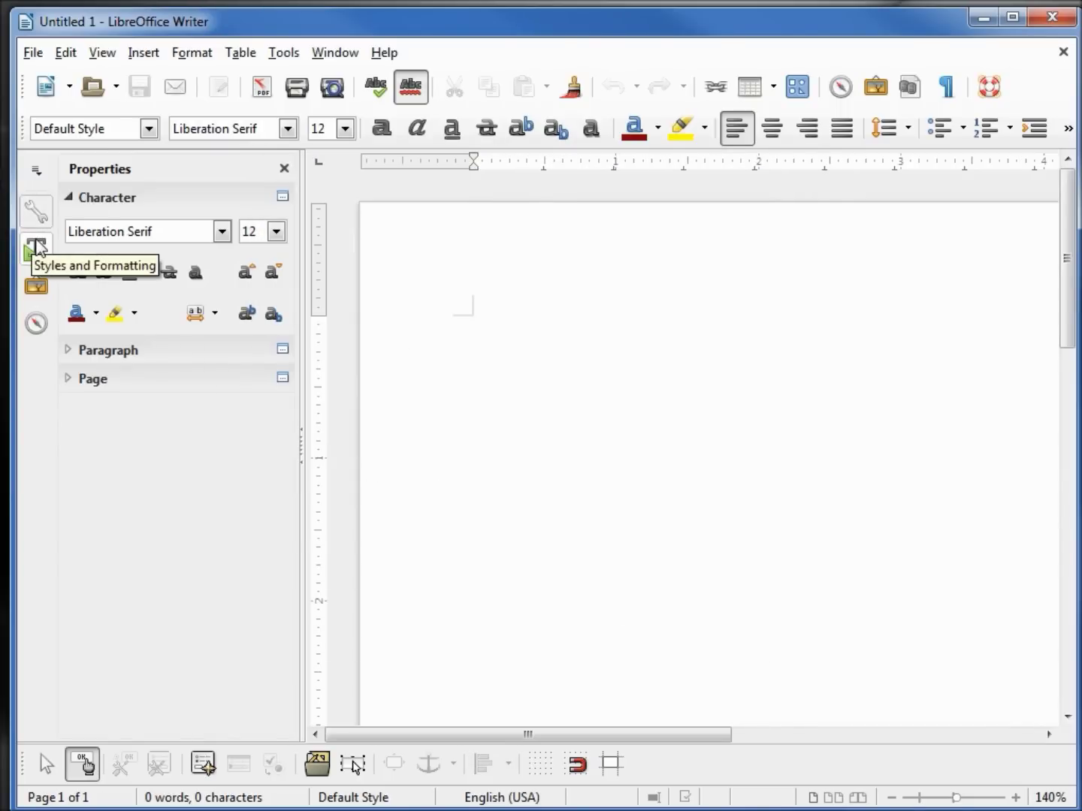
click(36, 248)
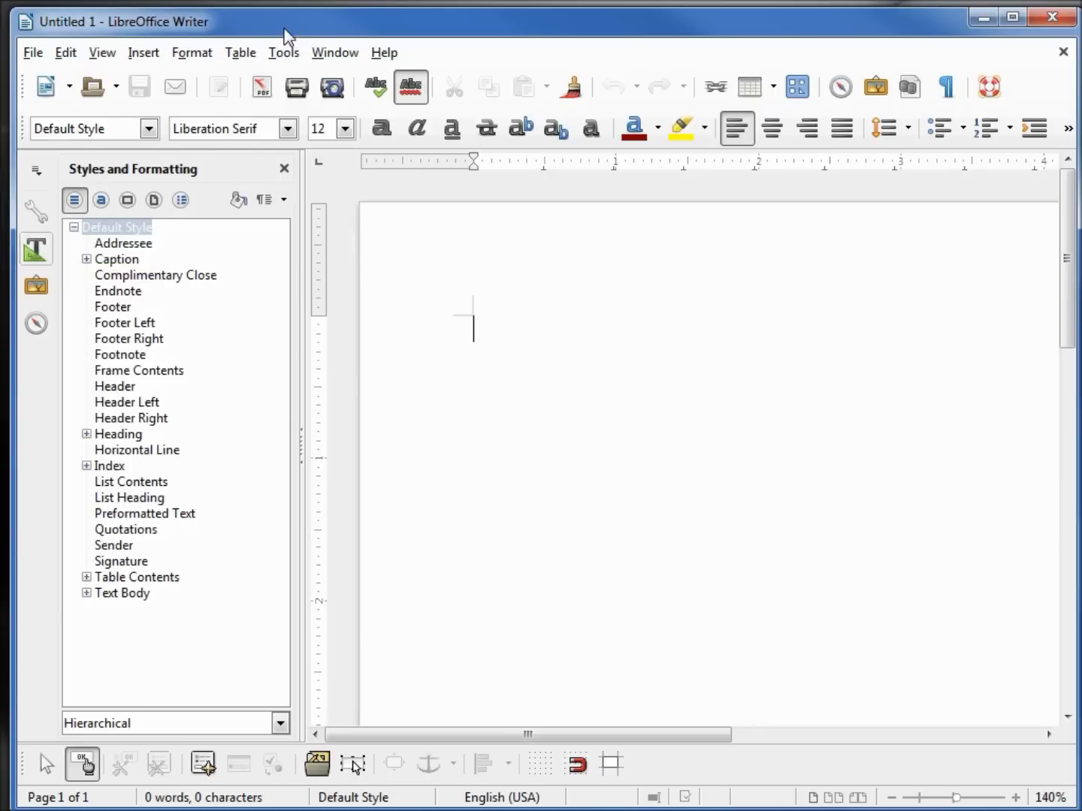
- Open odt30-After-Paragraph-Styles.odt from the desktop and show its paragraph styles in the sidebar
drag(285, 34, 260, 206)
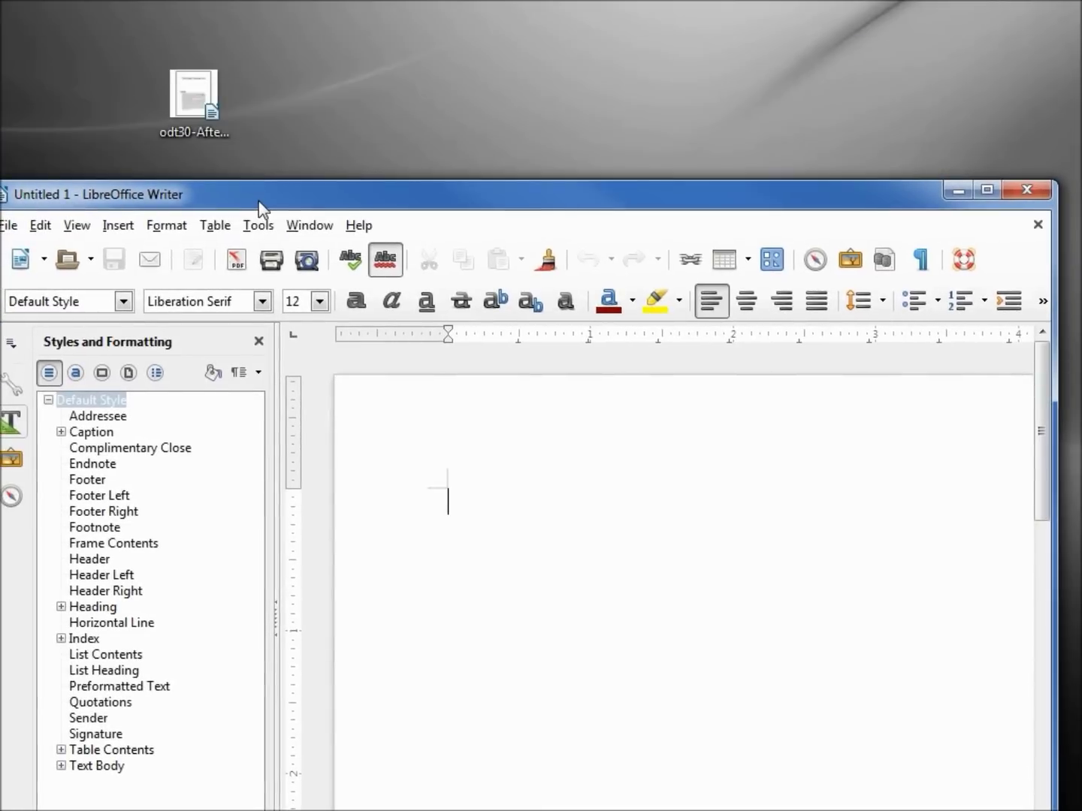
click(192, 85)
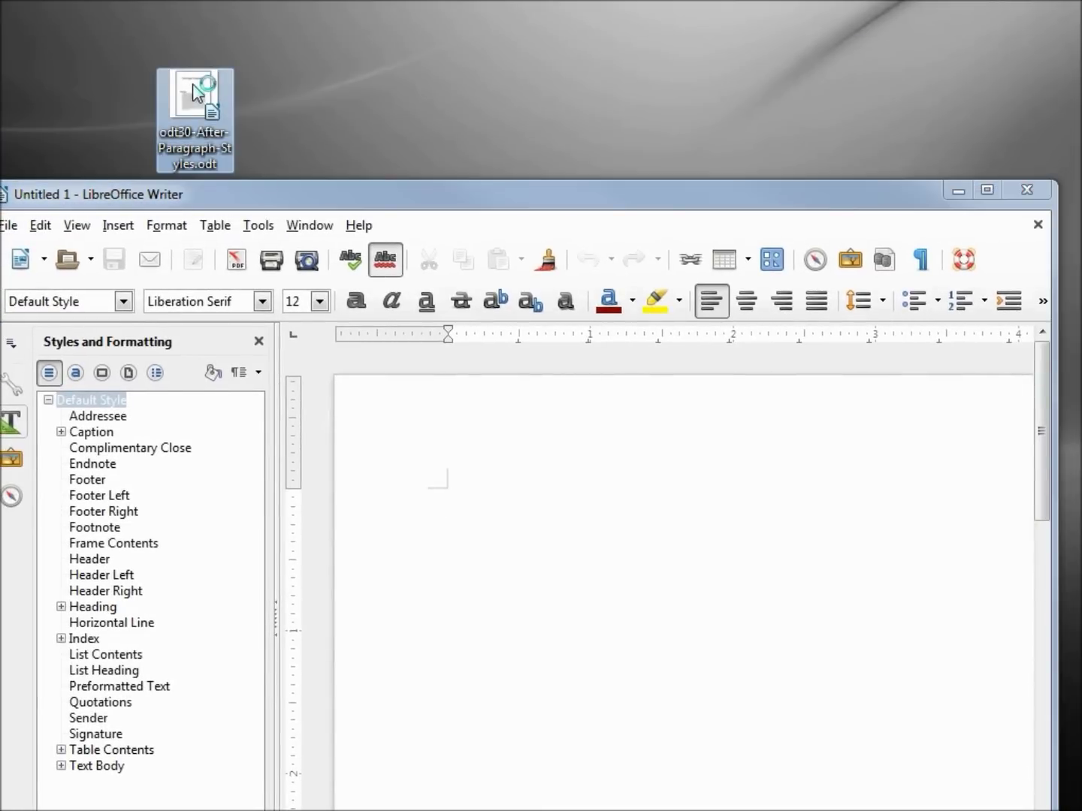
double_click(194, 93)
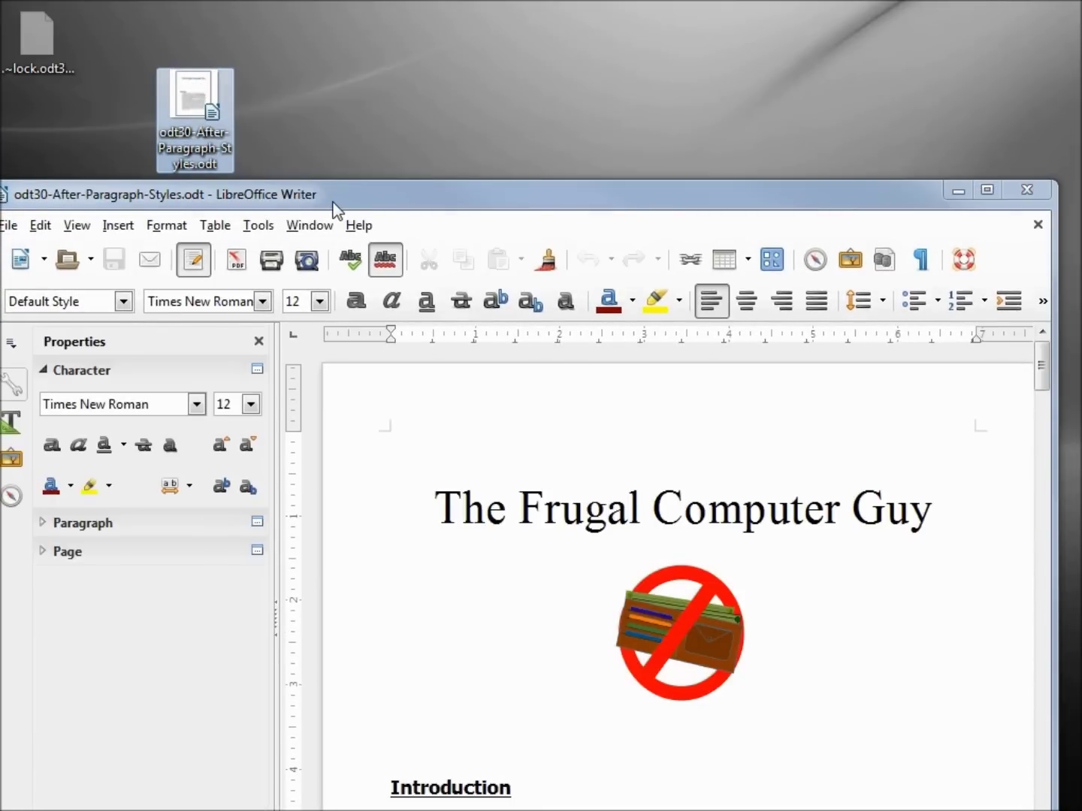
drag(334, 211, 360, 23)
click(37, 240)
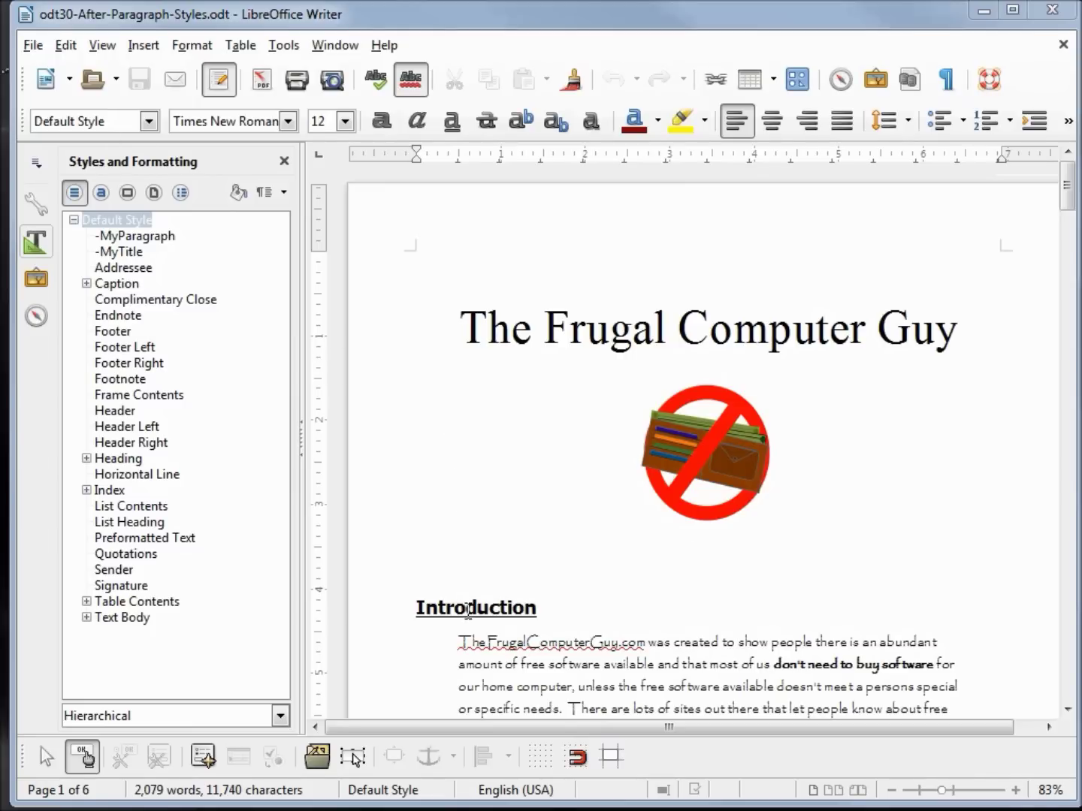
- Check the heading and body text styles, browse Character, Frame, Page and List styles, then return to Paragraph Styles
click(467, 611)
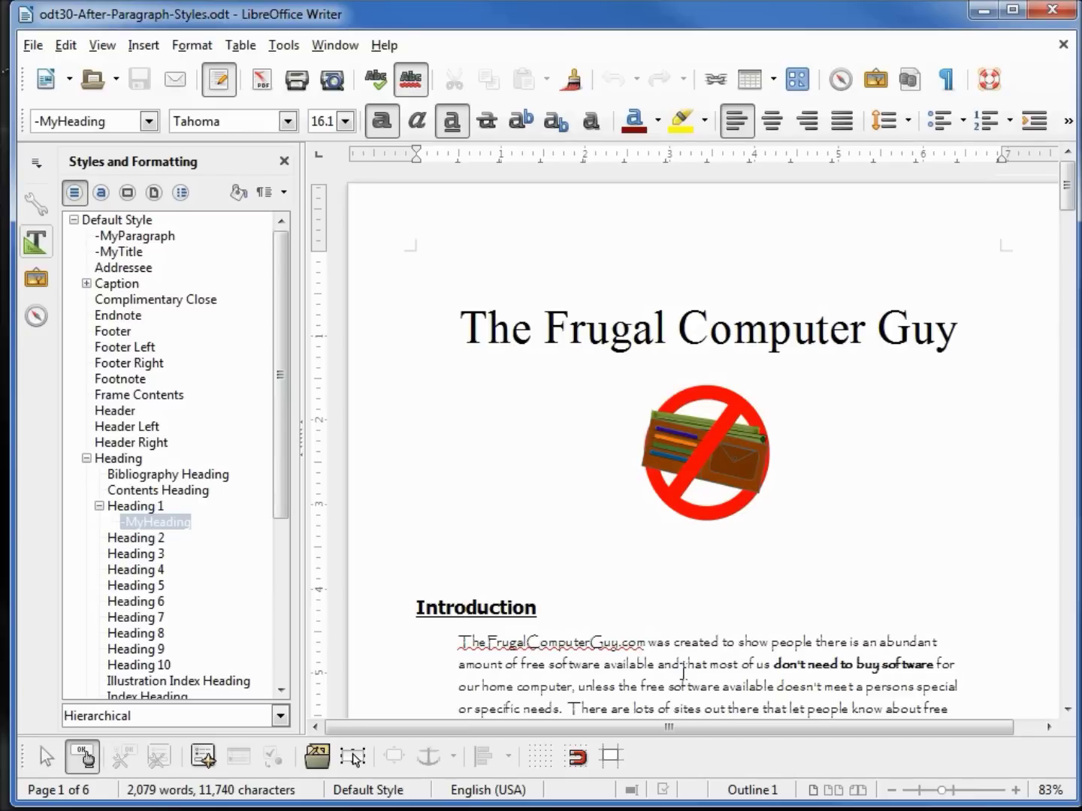
click(682, 665)
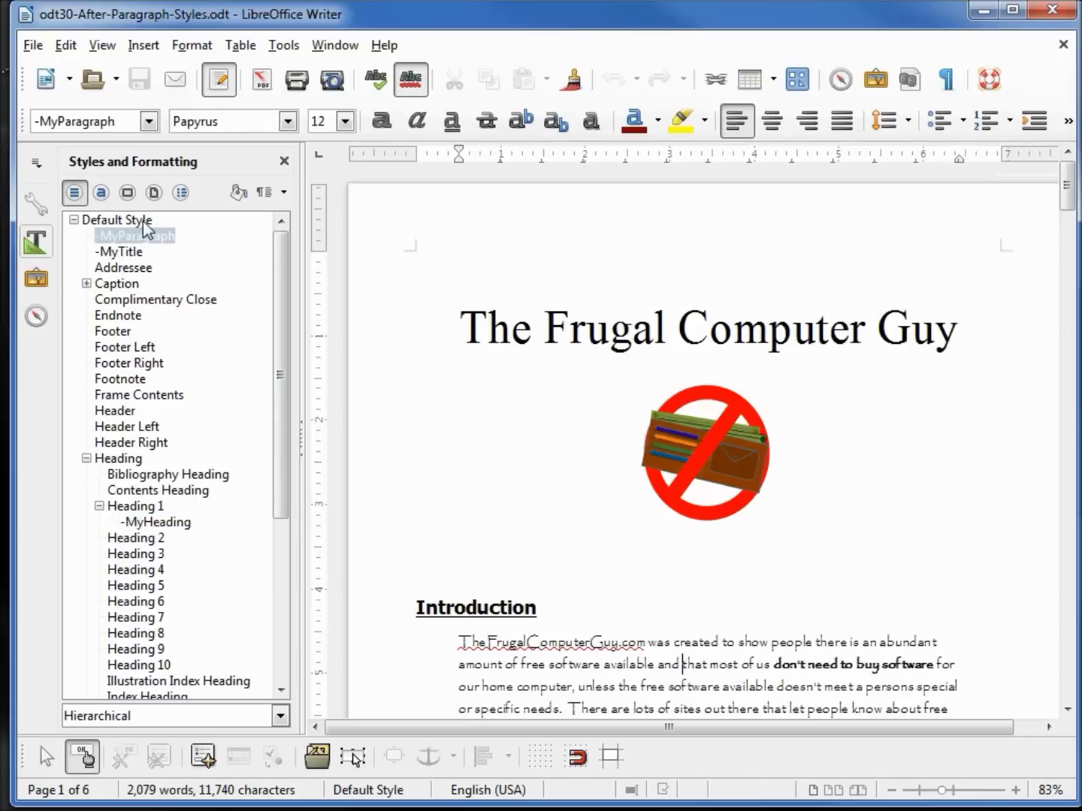
click(102, 194)
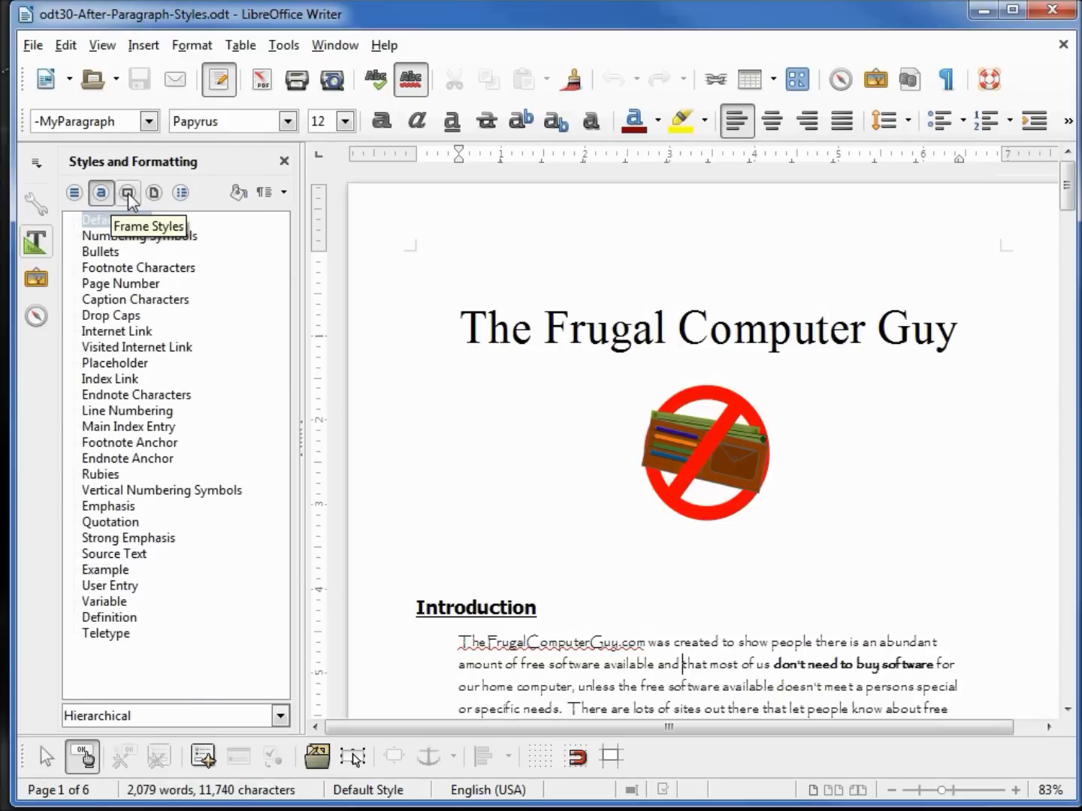
click(127, 194)
click(155, 196)
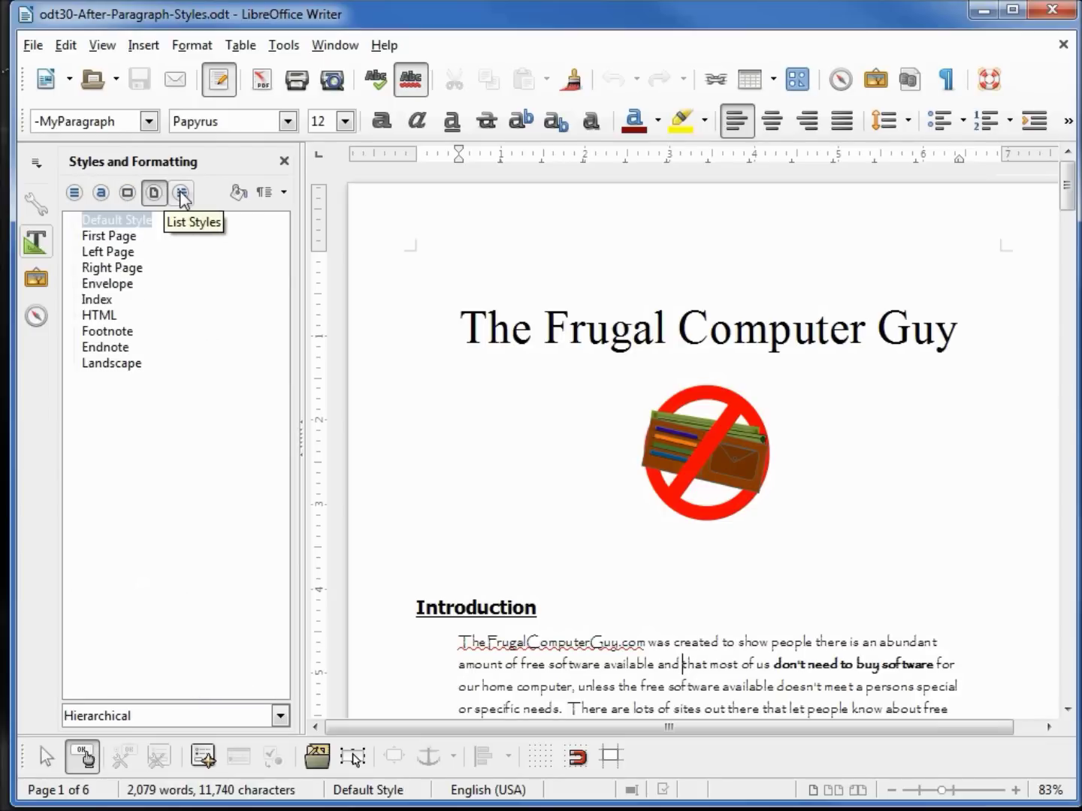
click(180, 192)
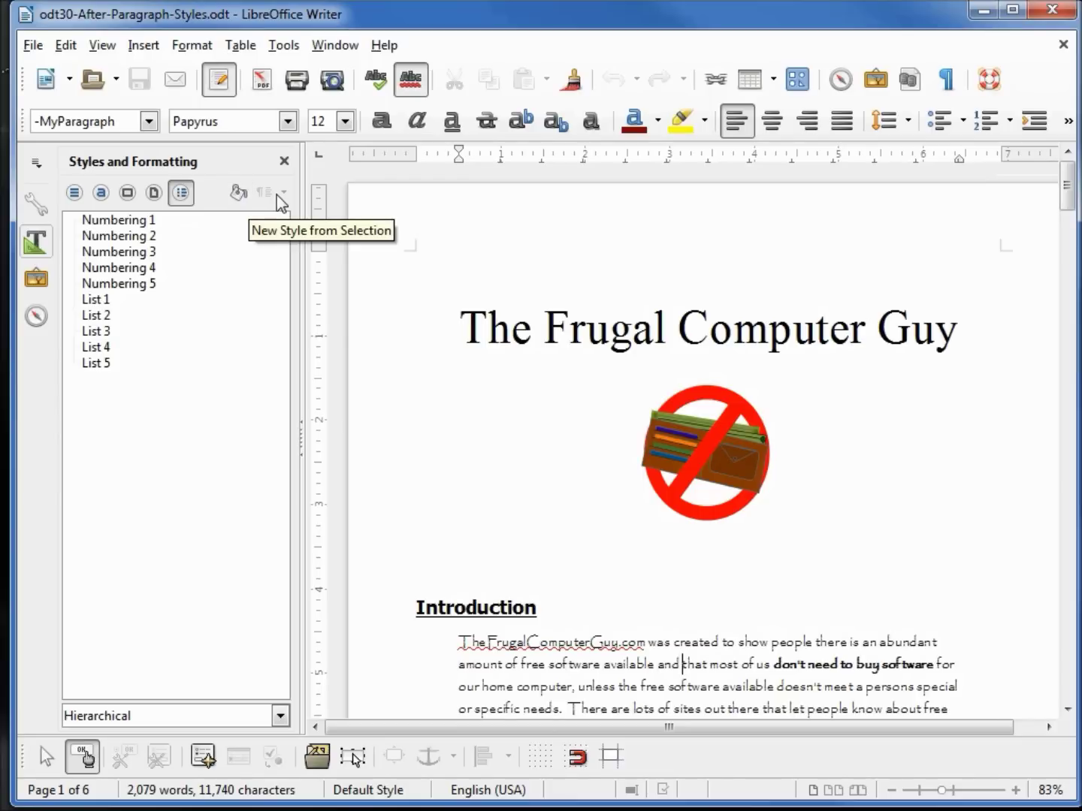
click(74, 193)
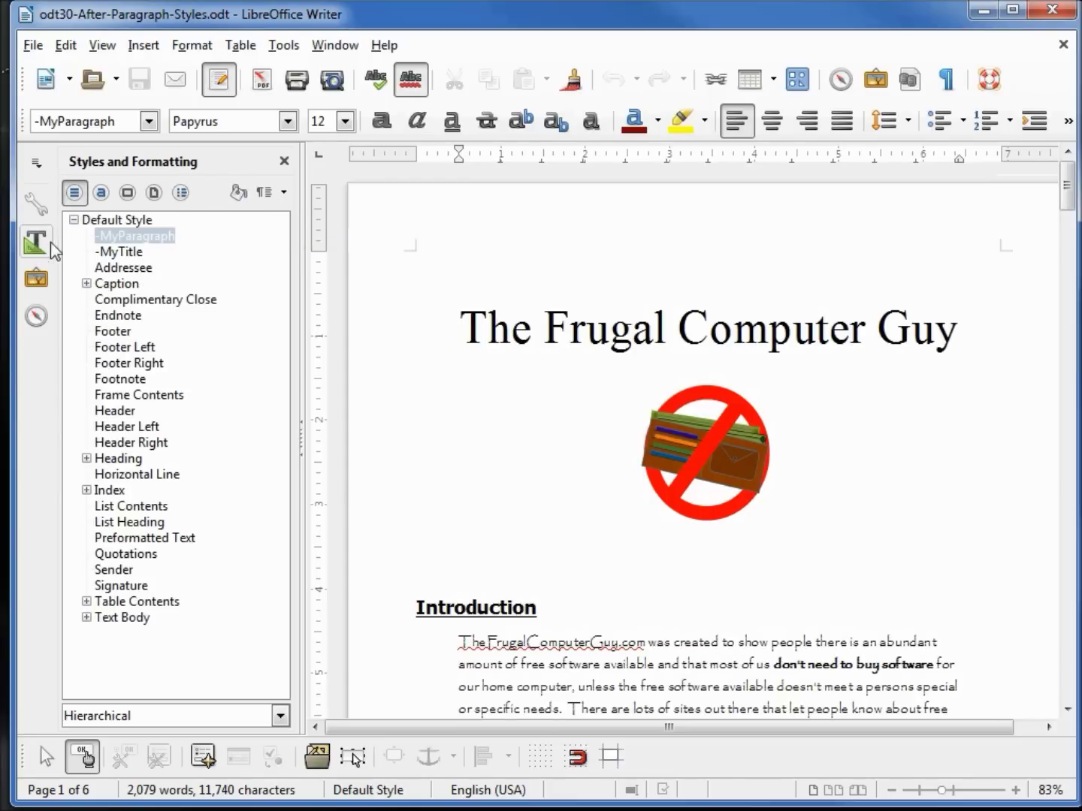
- Show the Gallery in Detailed View and browse the Backgrounds, then Environment, themes
click(34, 281)
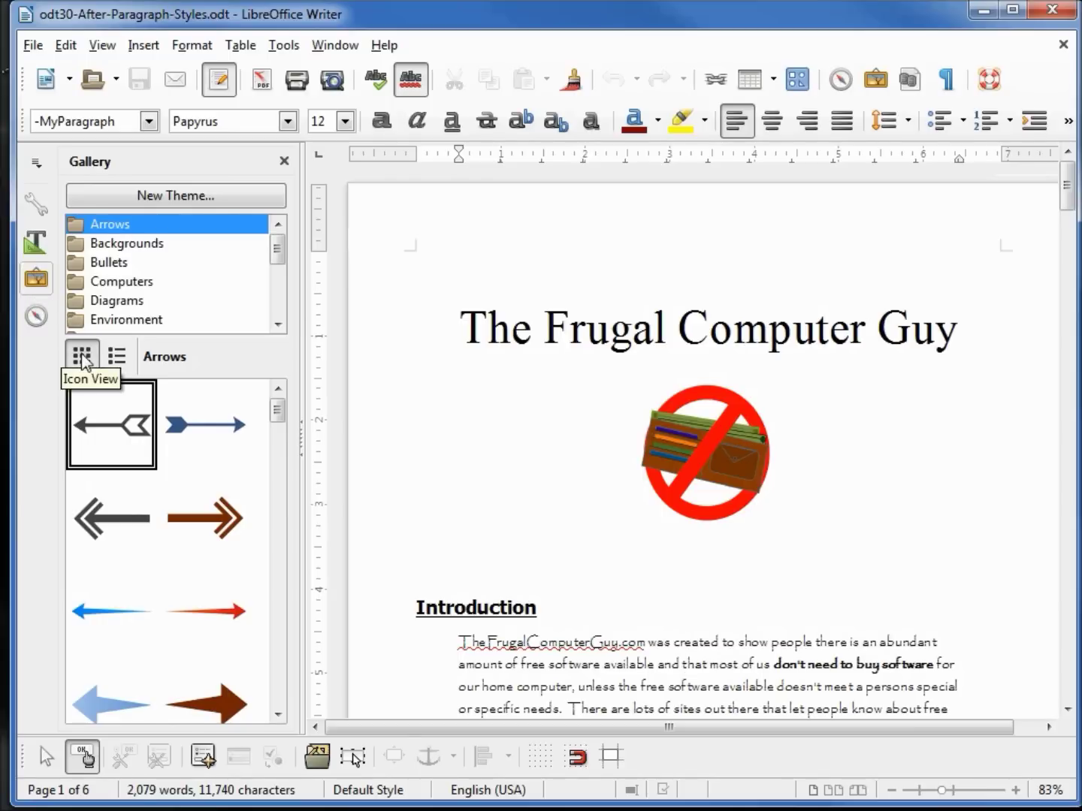
click(118, 358)
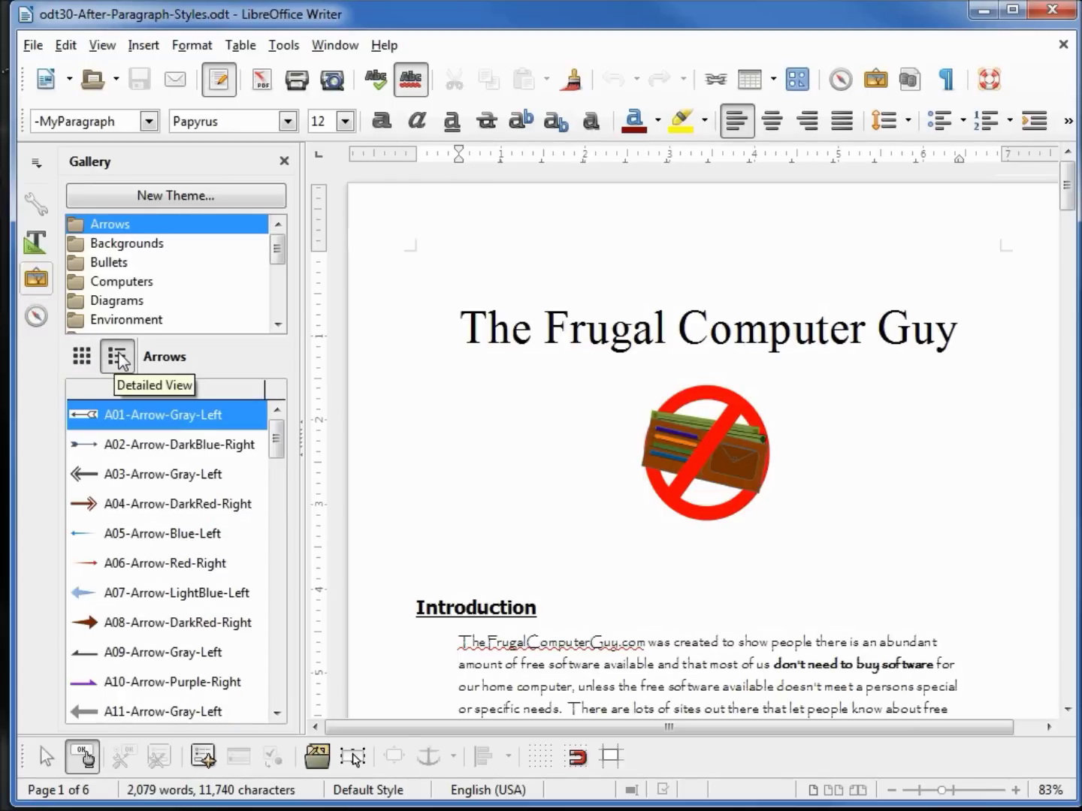
click(118, 244)
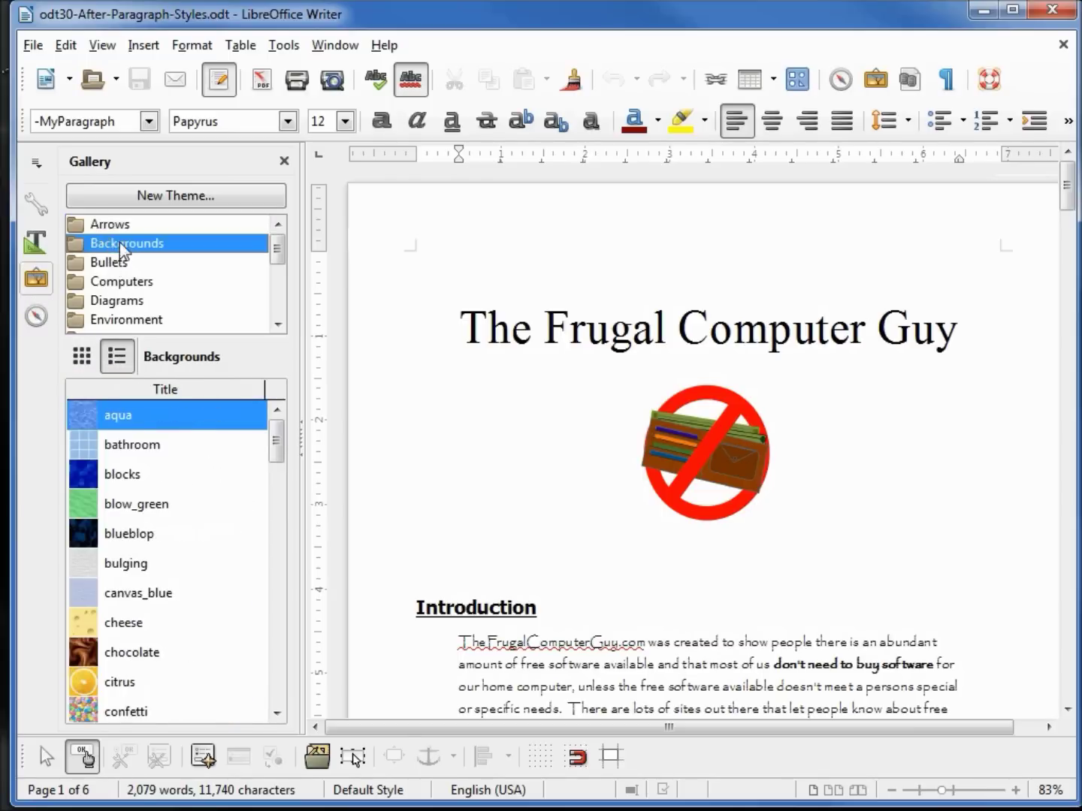
click(122, 321)
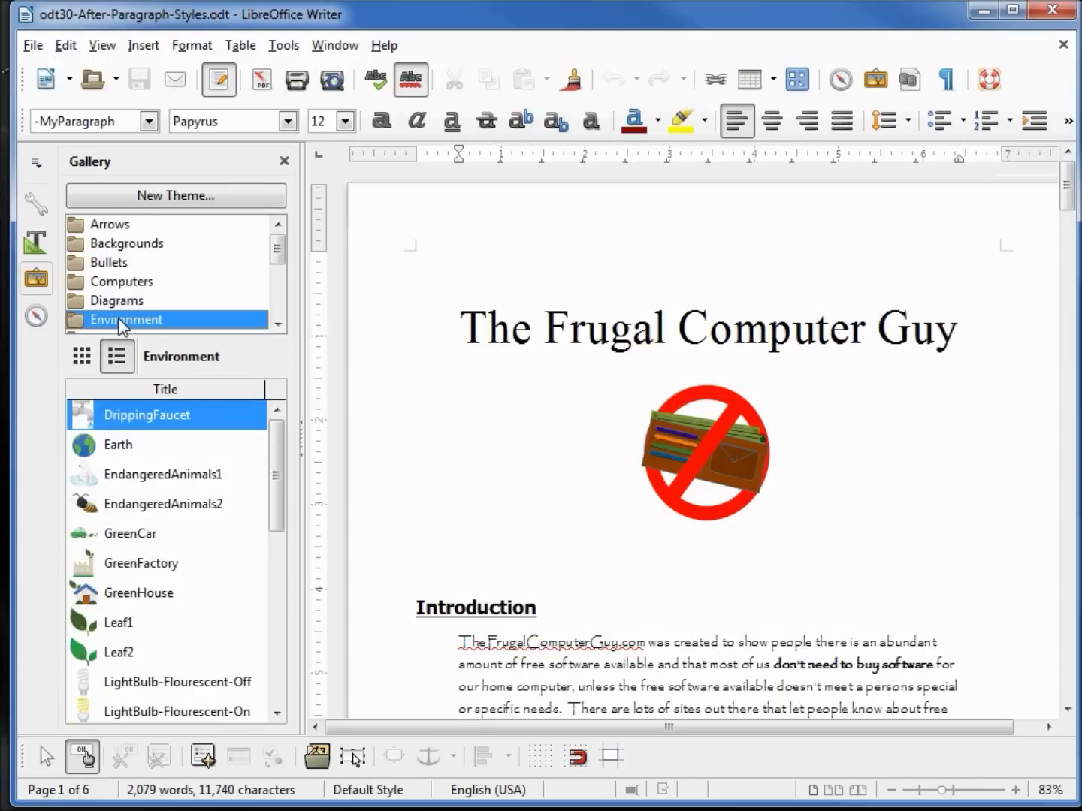
- Open the Navigator, expand Headings, and jump to the Encrypting Data and LibreOffice headings
click(35, 321)
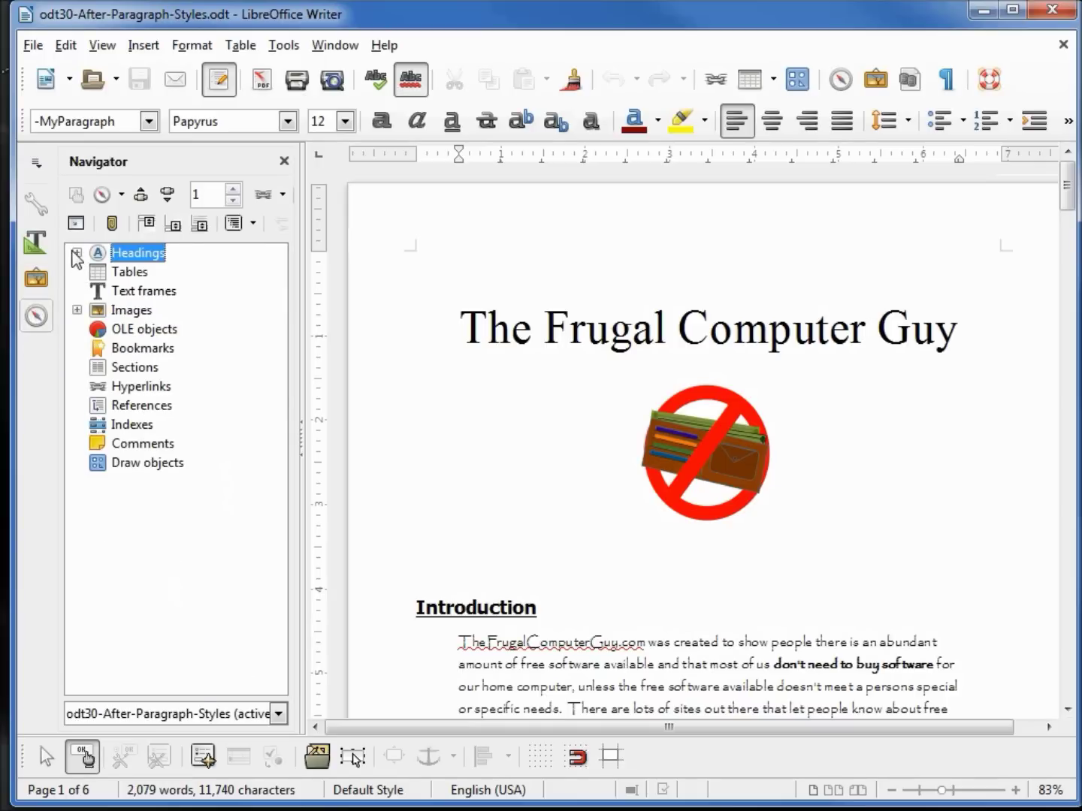
click(78, 254)
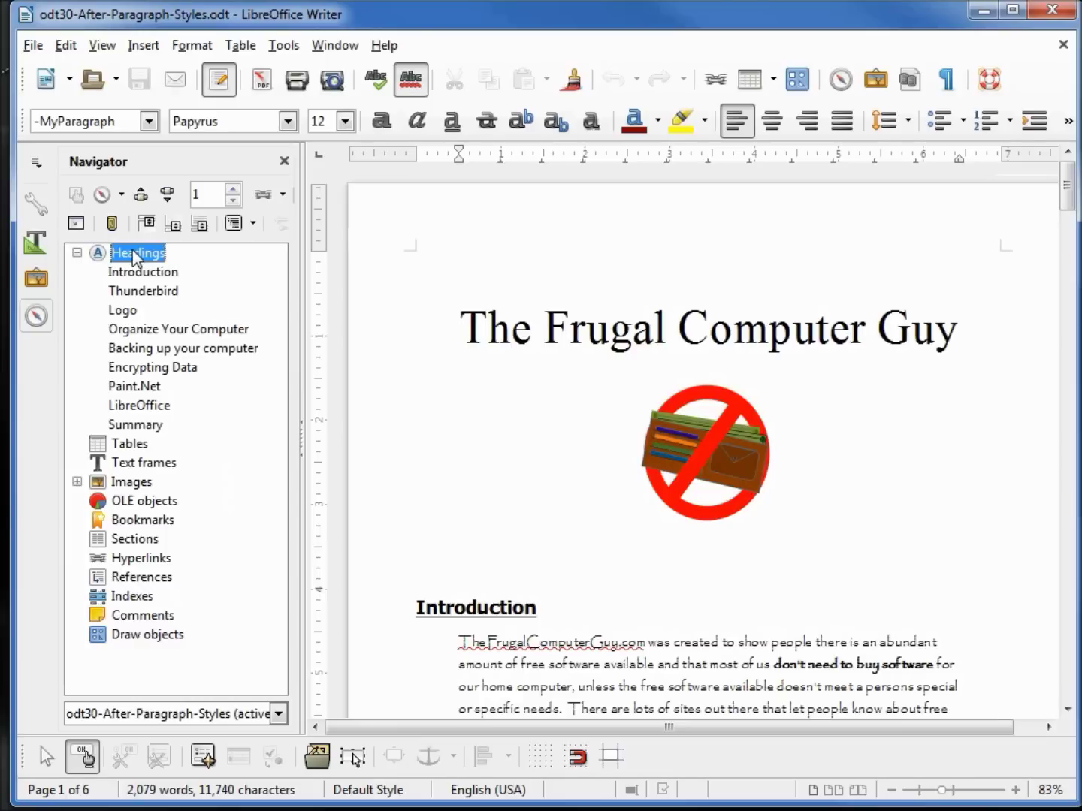
double_click(144, 368)
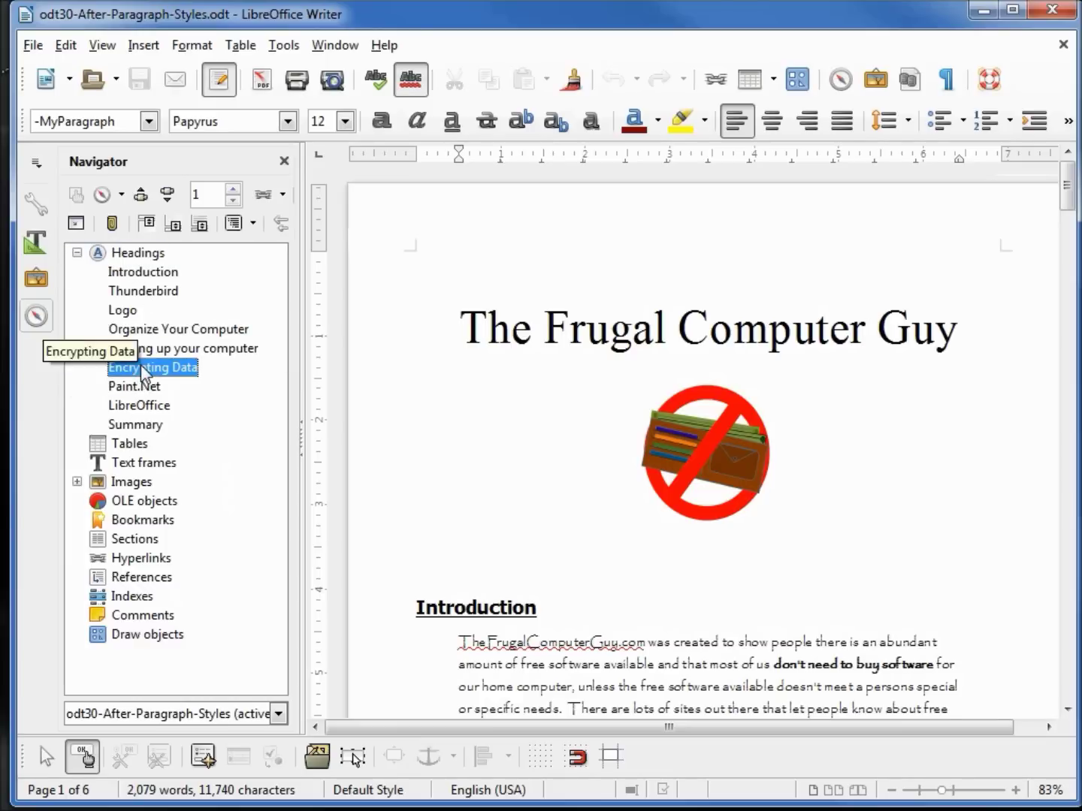
double_click(139, 405)
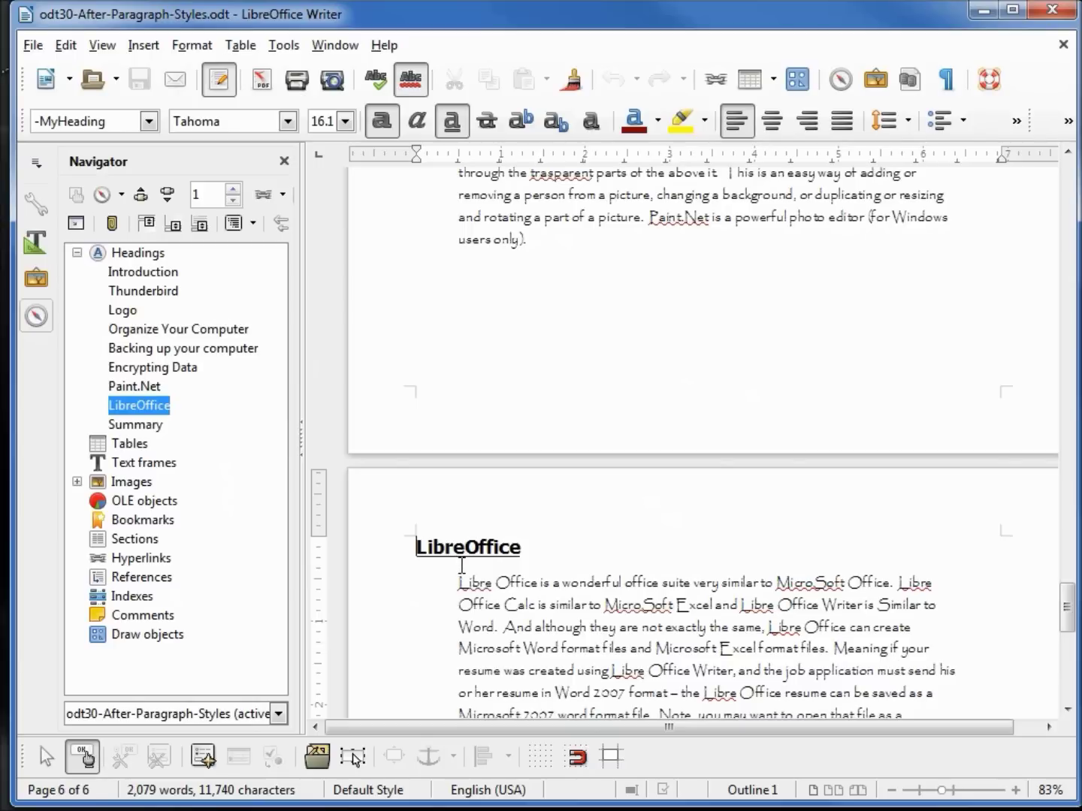
- Expand Images in the Navigator and jump to graphics1, selecting page 1's wallet logo
click(77, 482)
click(133, 504)
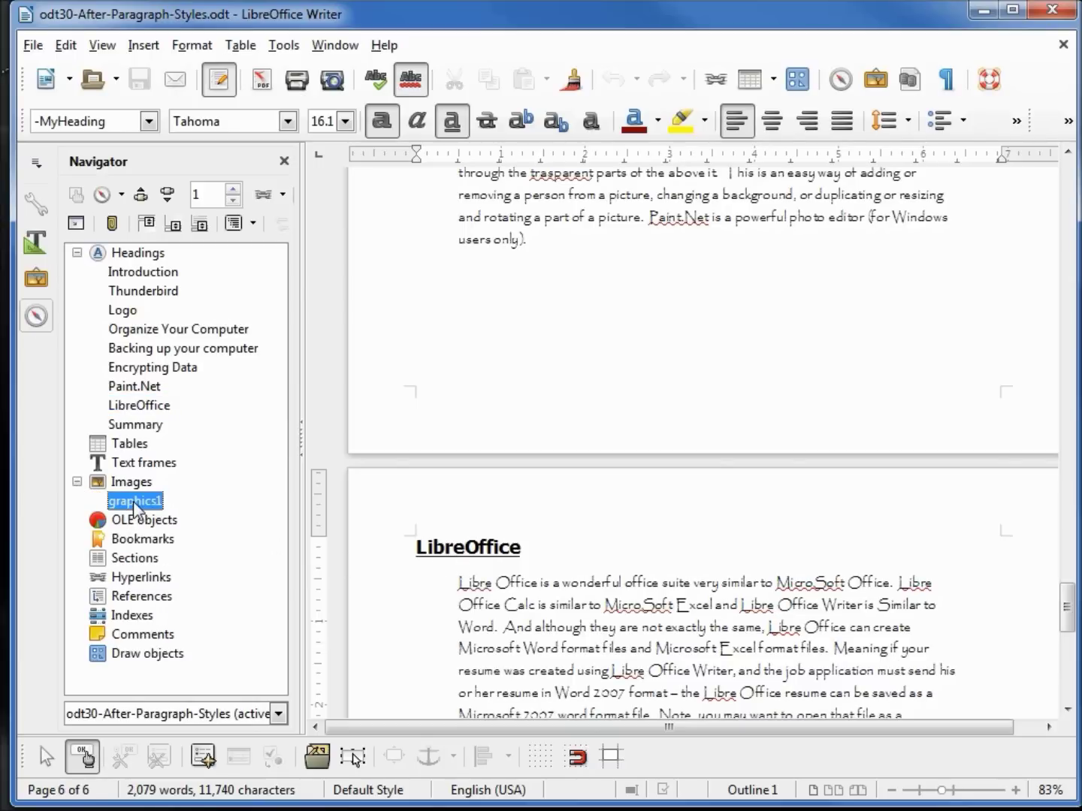
double_click(133, 502)
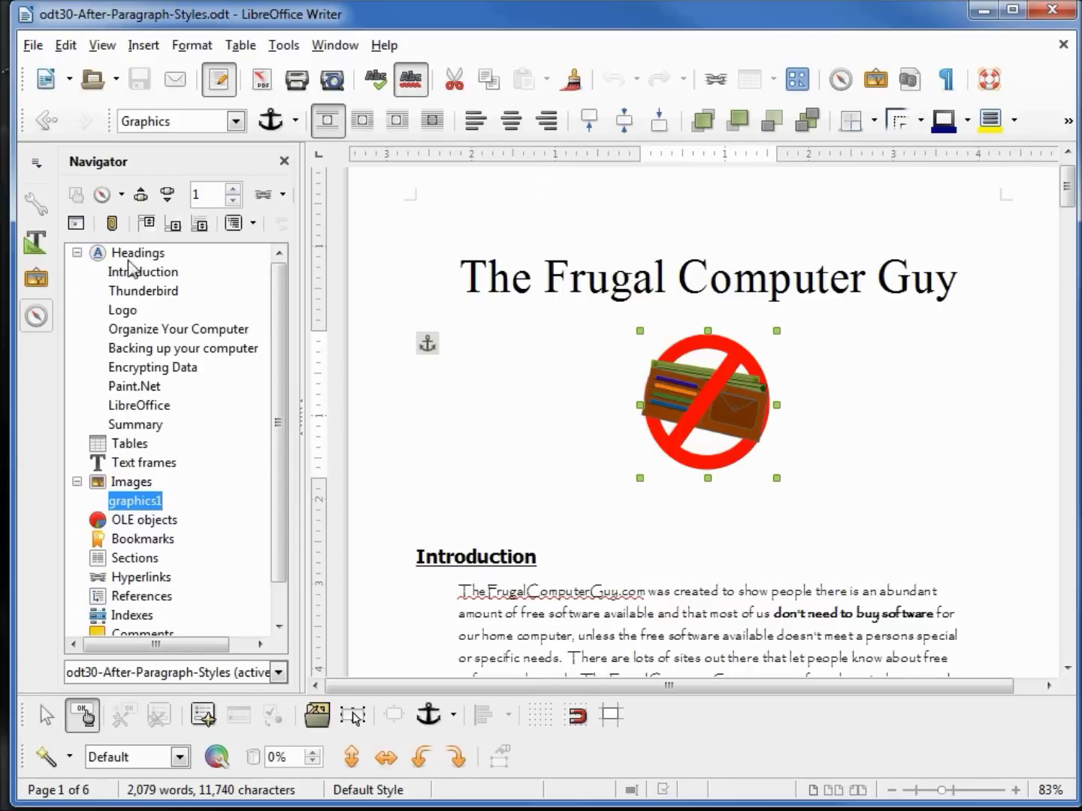
click(35, 48)
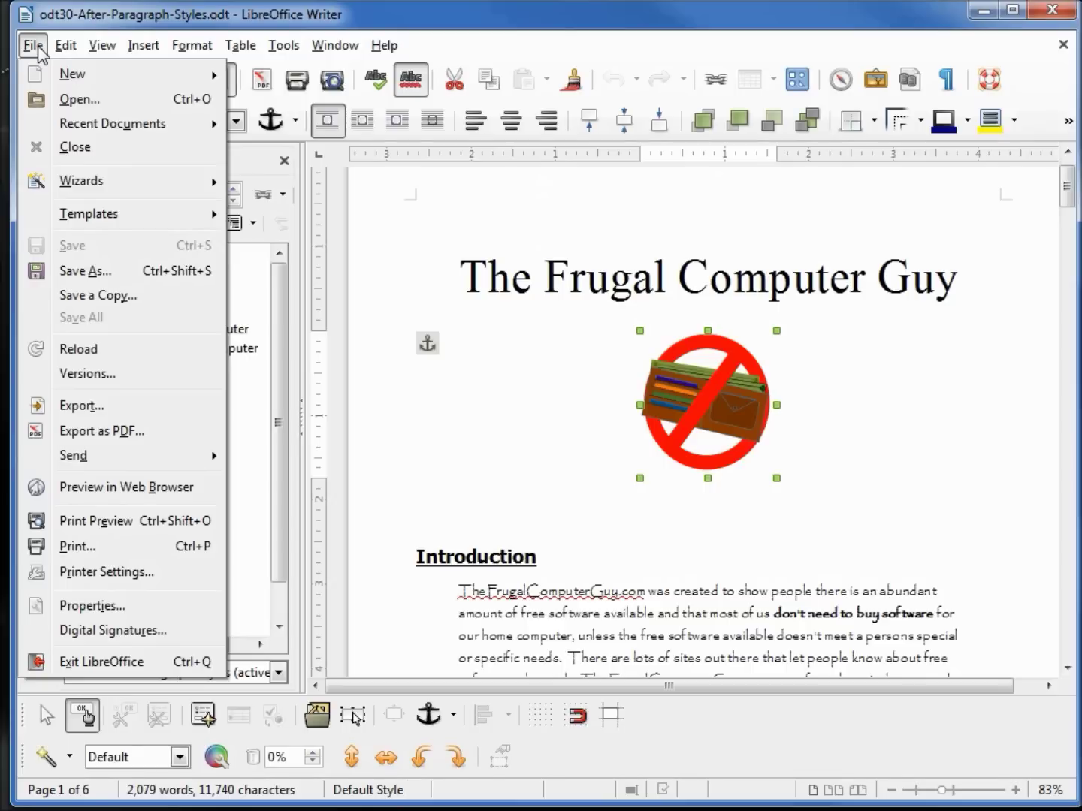
- Create a new blank Calc spreadsheet and move its window left beside the Writer page
mouse_move(188, 73)
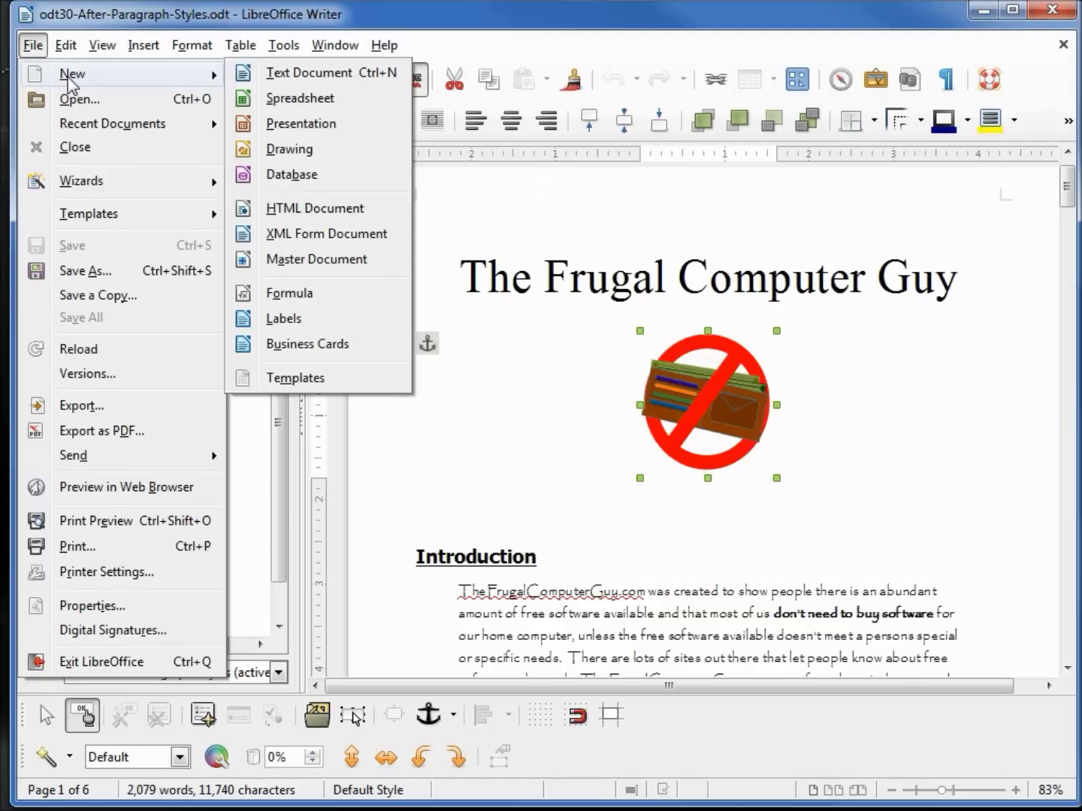
click(308, 103)
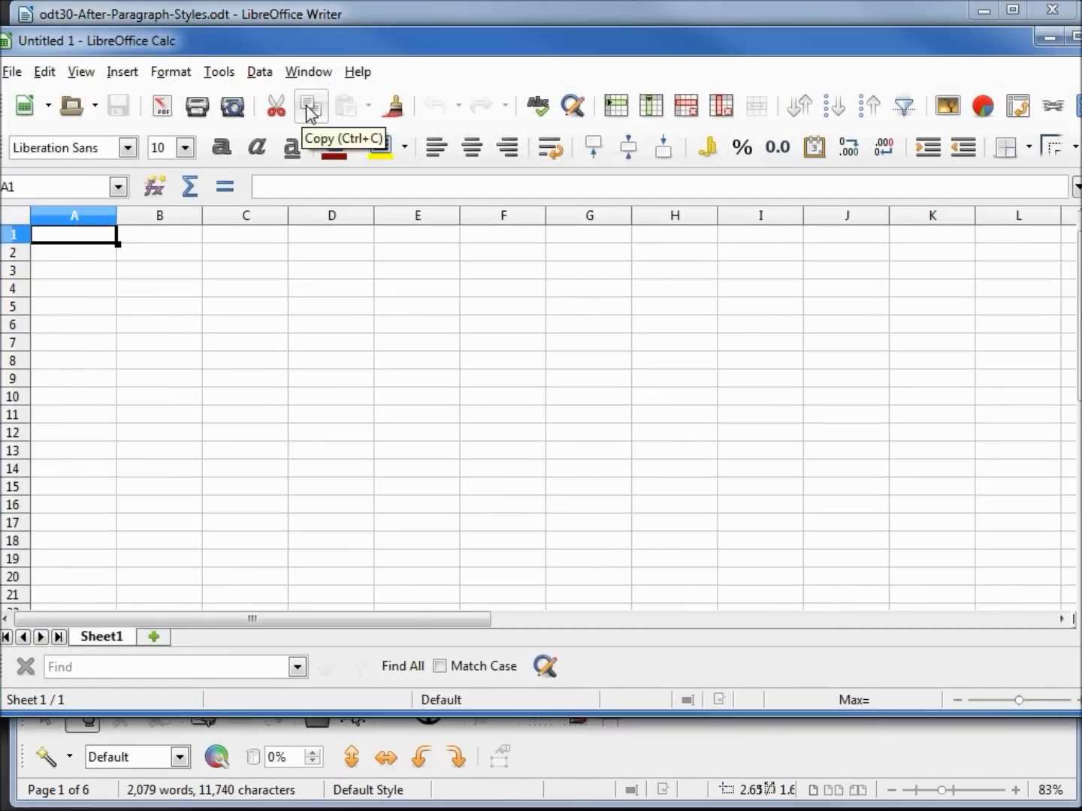
drag(535, 50, 449, 60)
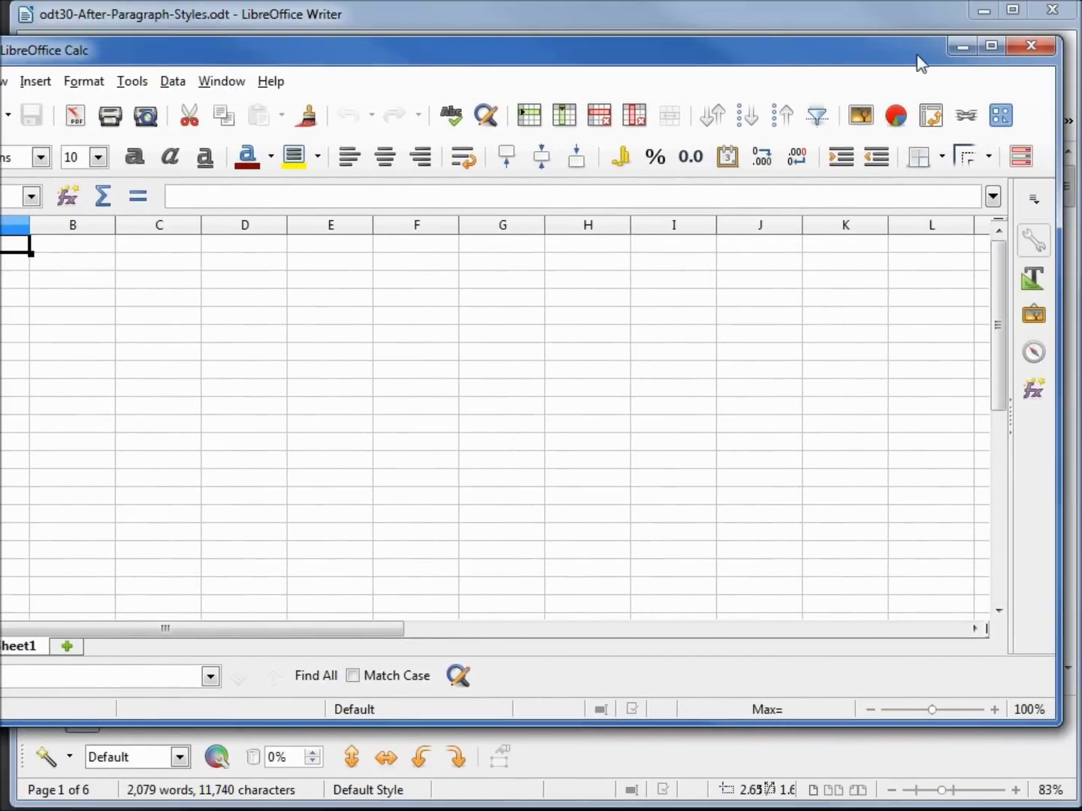
drag(916, 55, 680, 57)
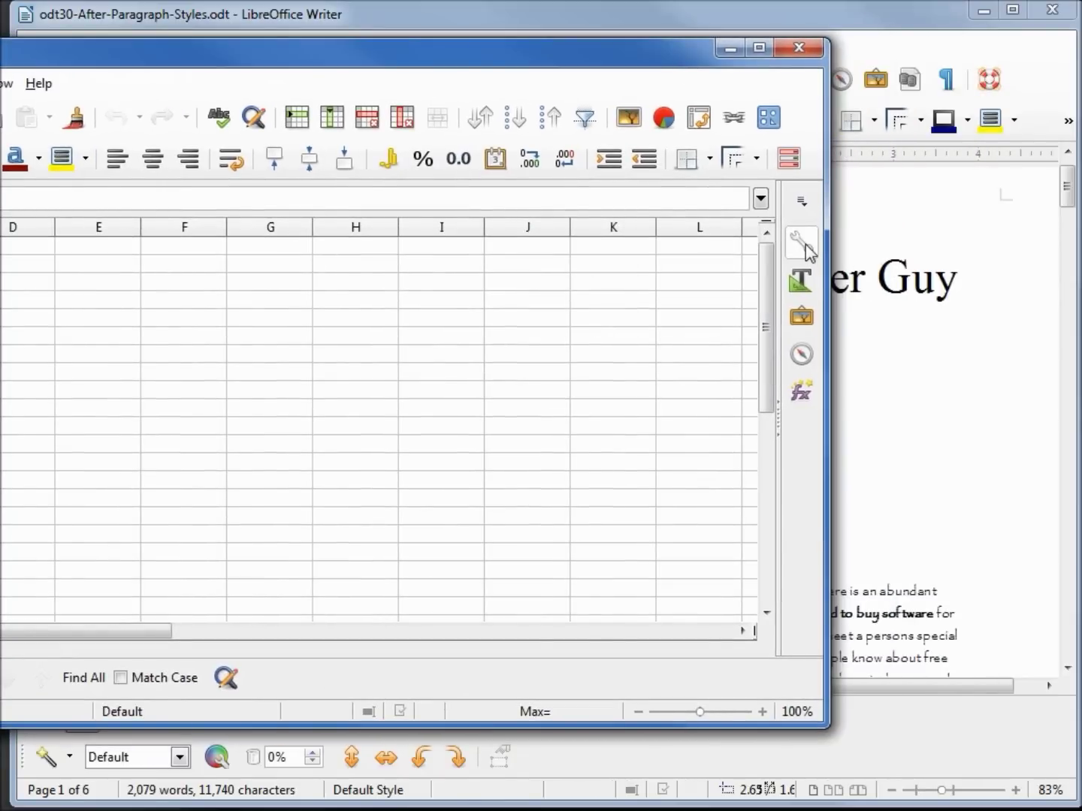
- Cycle Calc's sidebar through Properties, Styles and Gallery, ending on the Navigator
click(804, 244)
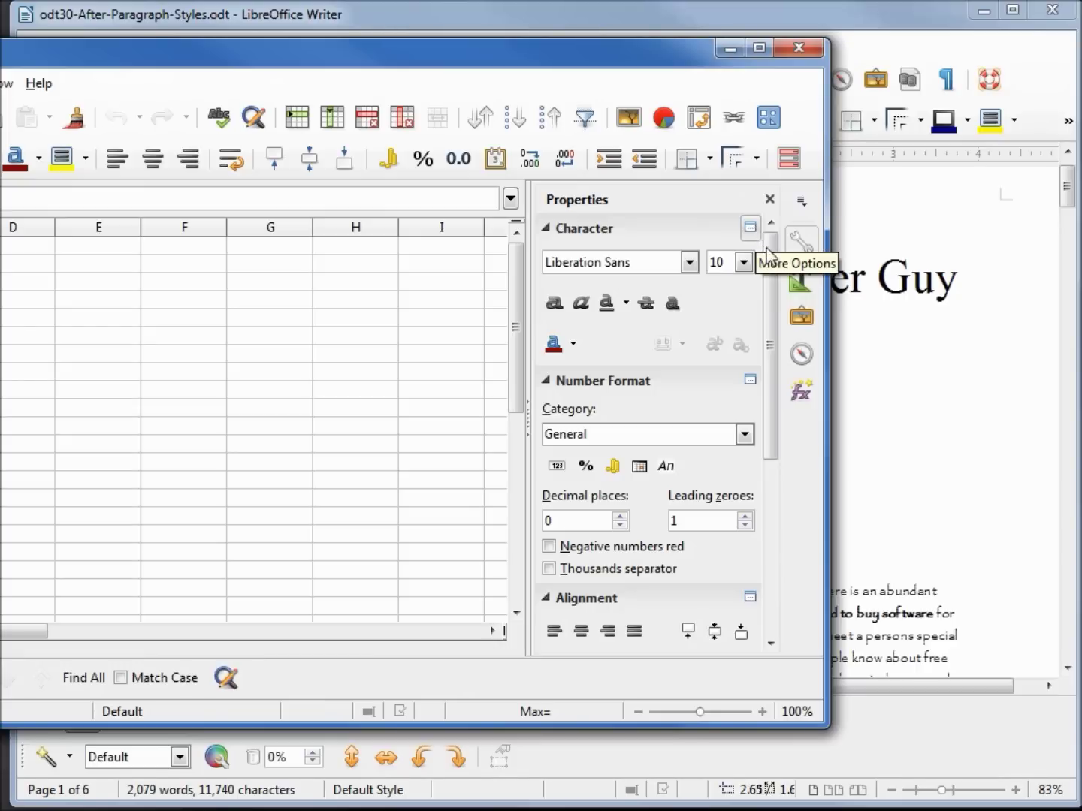
click(801, 281)
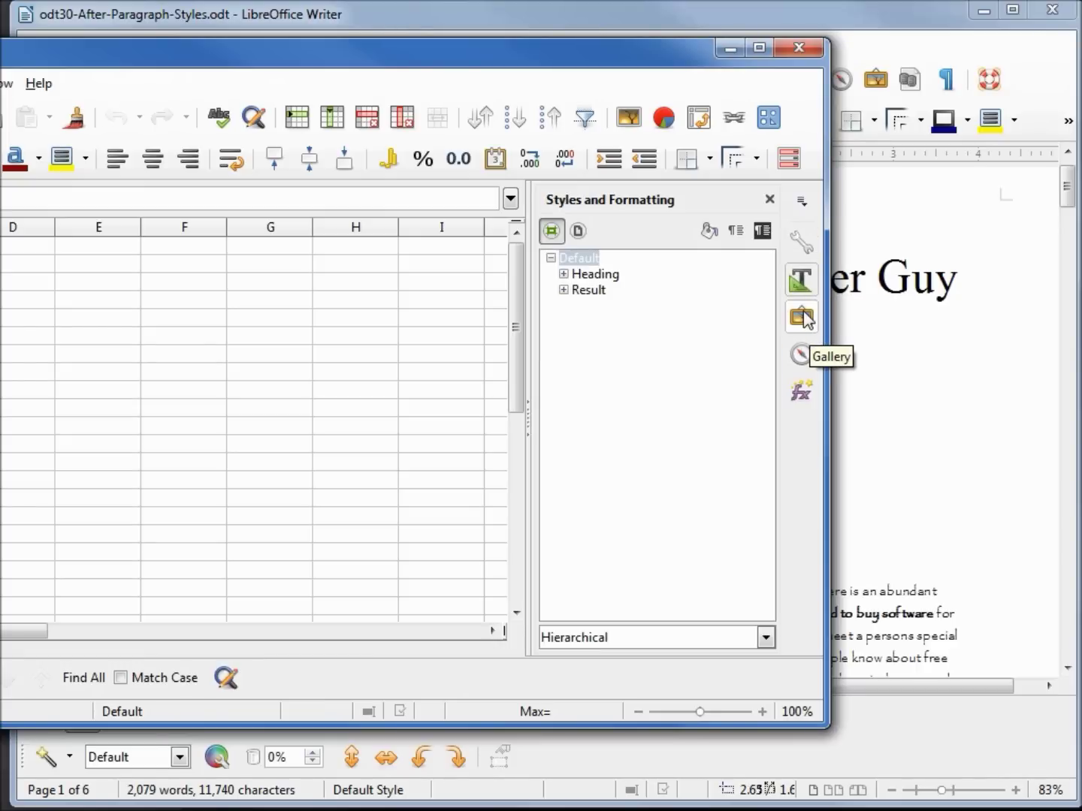
click(802, 318)
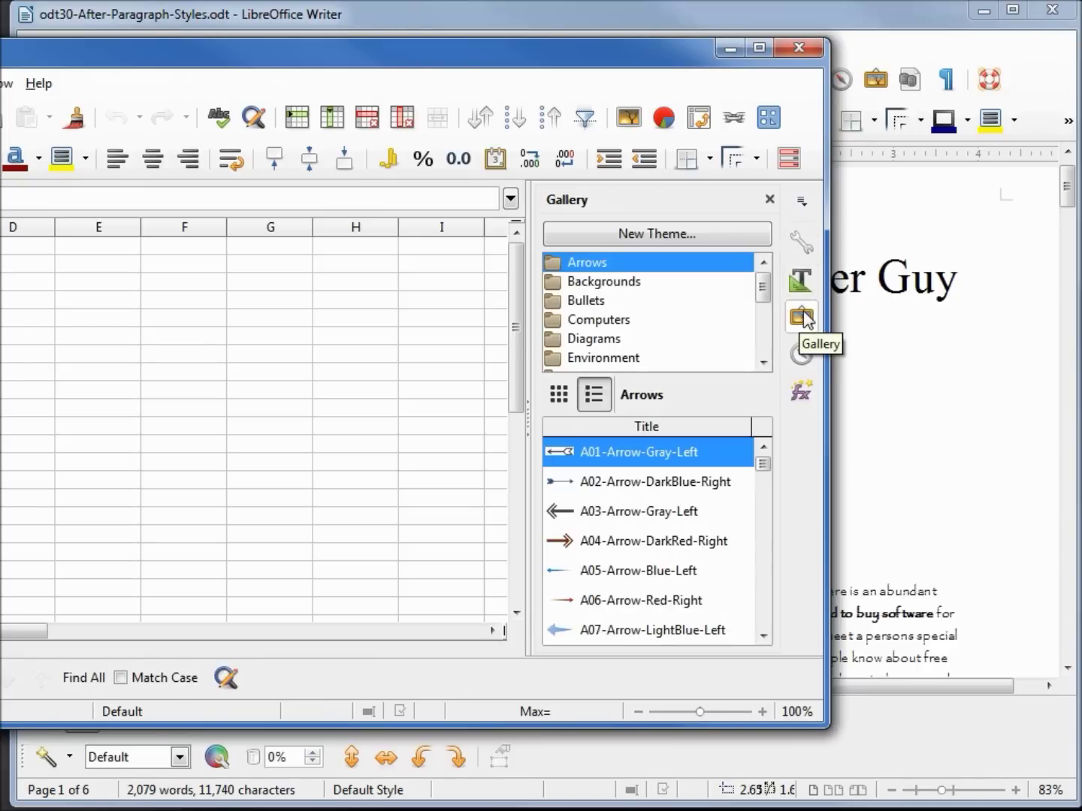
click(801, 351)
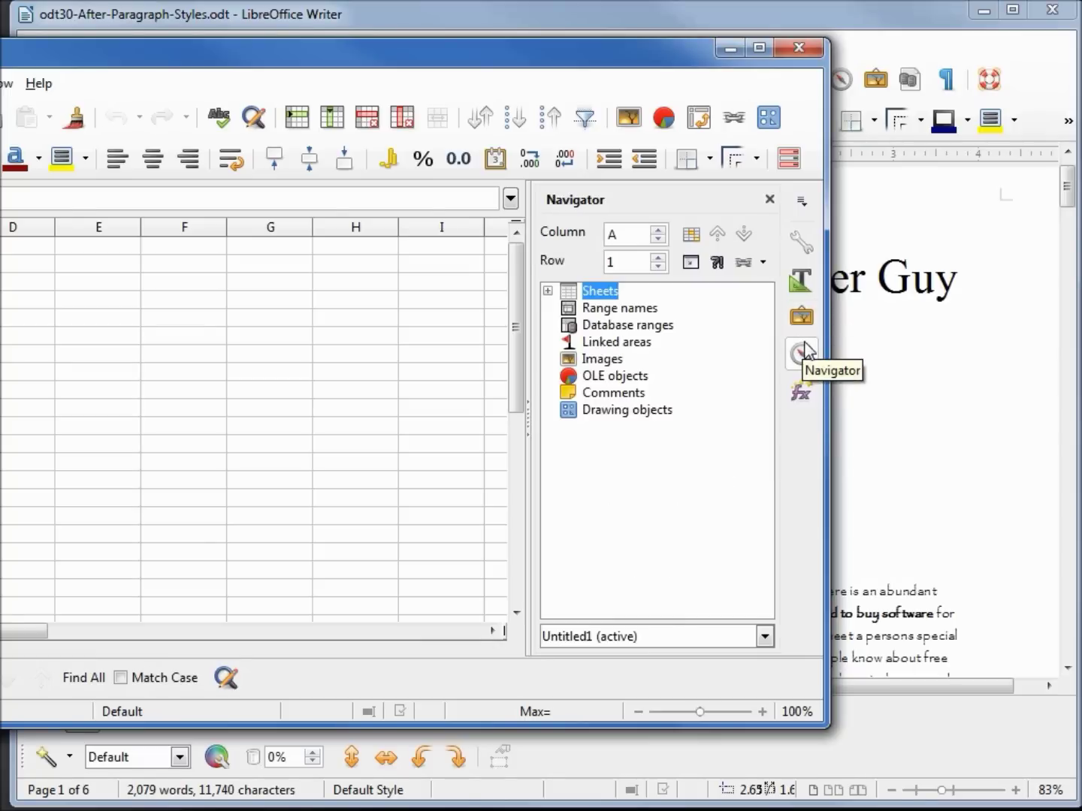
- Show Calc's Functions deck with the category set to All, listing ABS onward
click(805, 393)
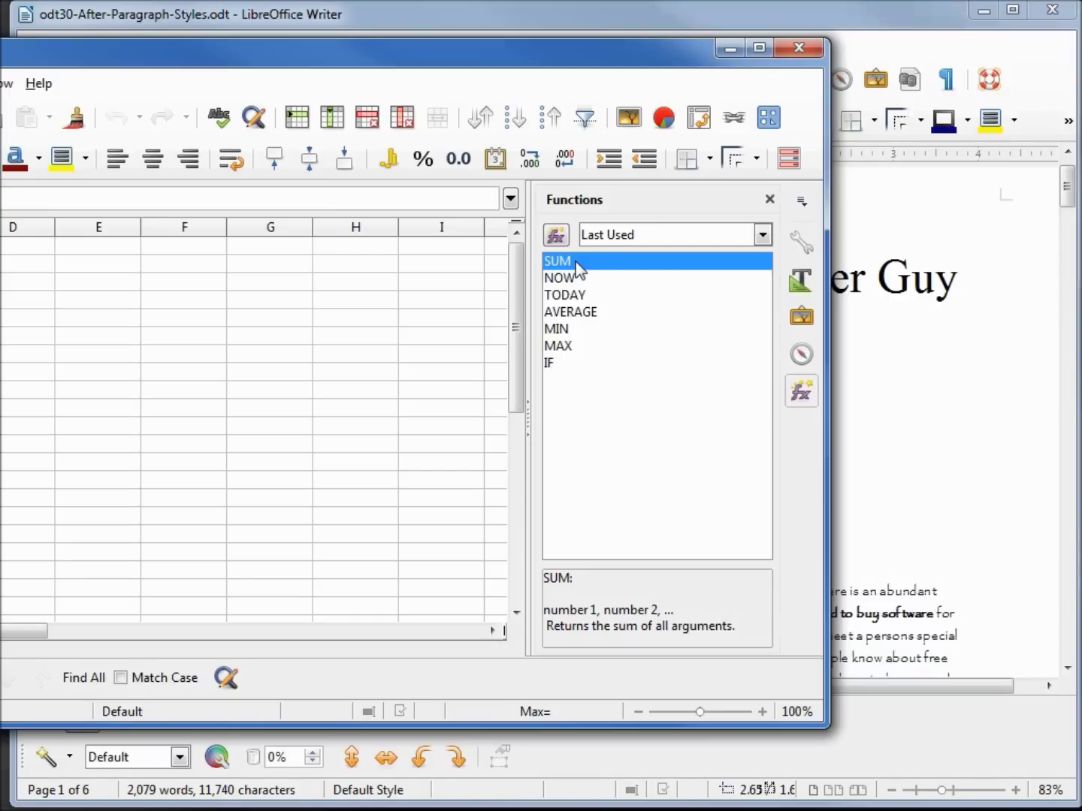
click(750, 236)
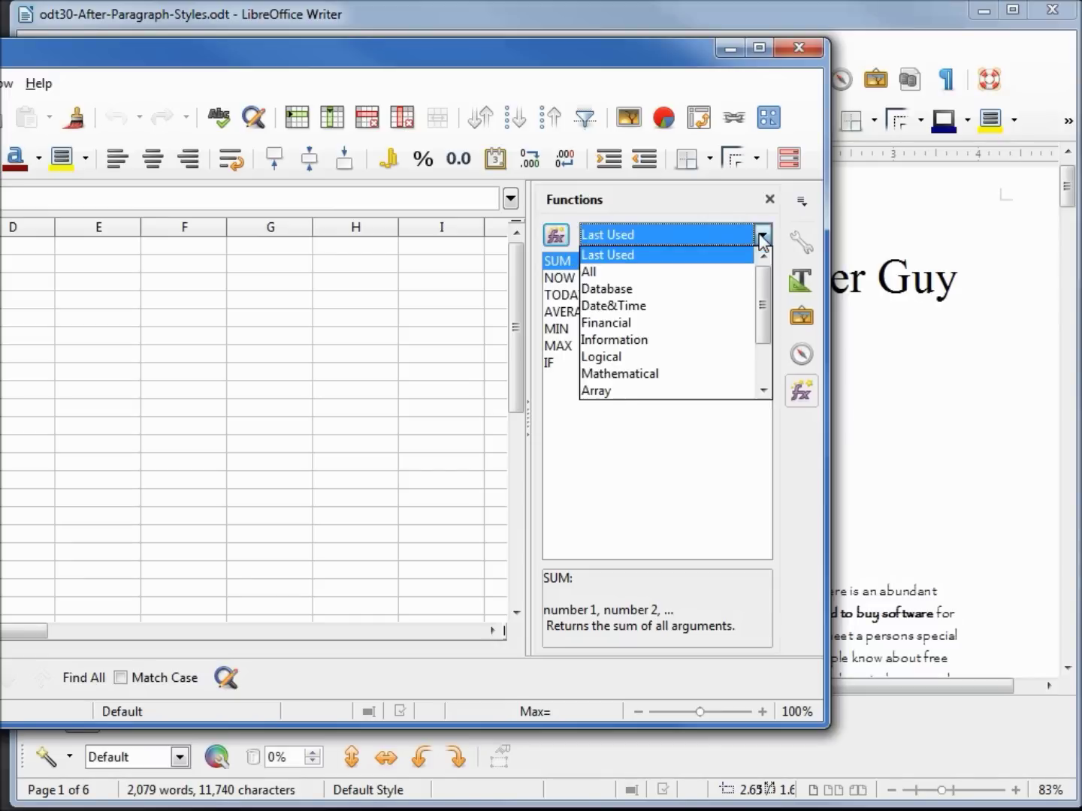
click(698, 272)
click(764, 234)
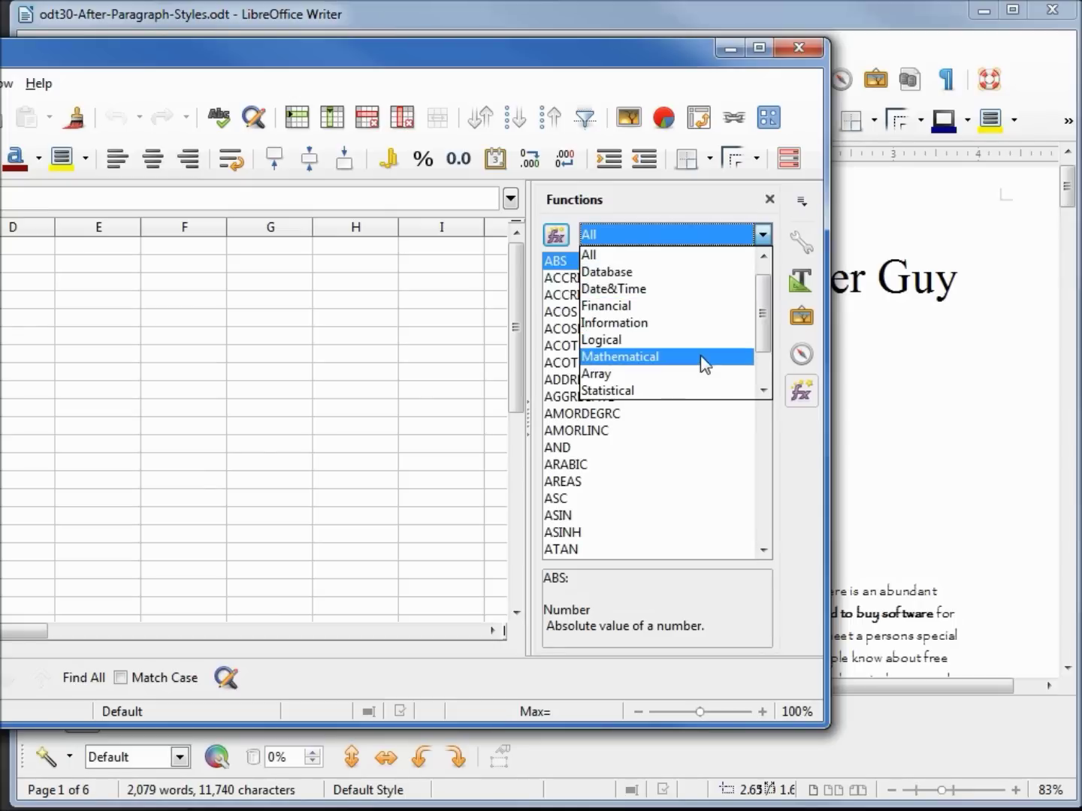
click(710, 194)
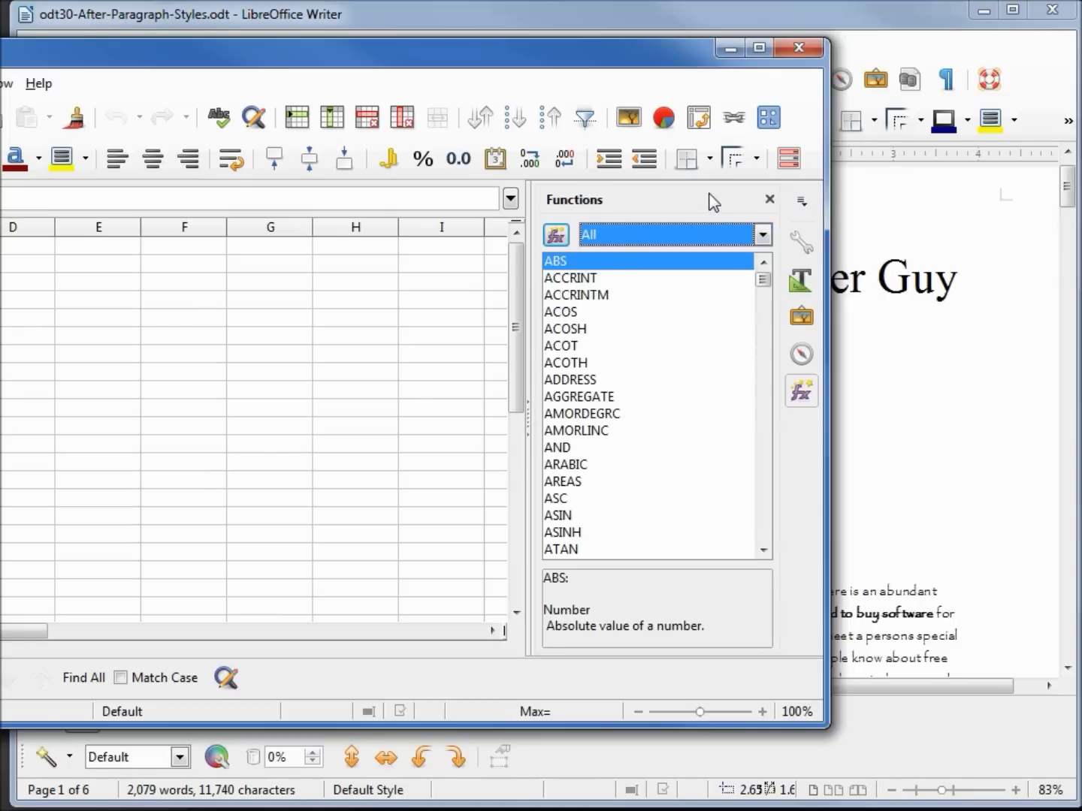
- Show Calc's Properties deck with Character, Number Format and Alignment collapsed
click(801, 241)
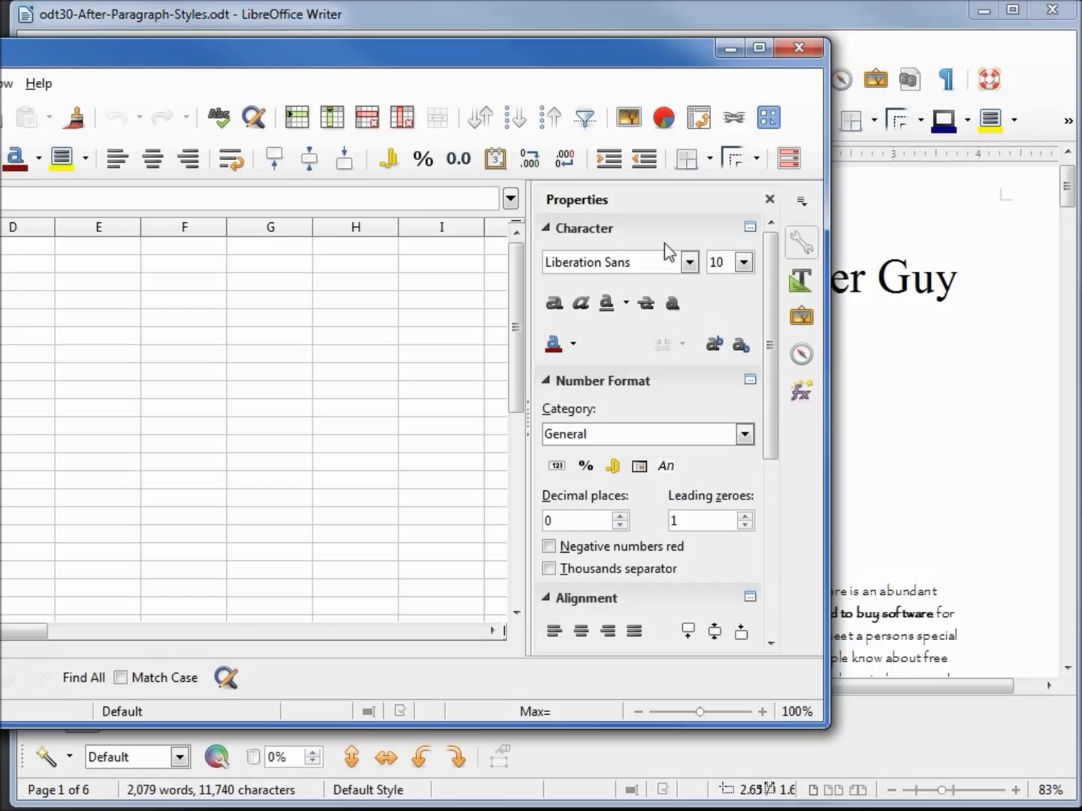
click(545, 229)
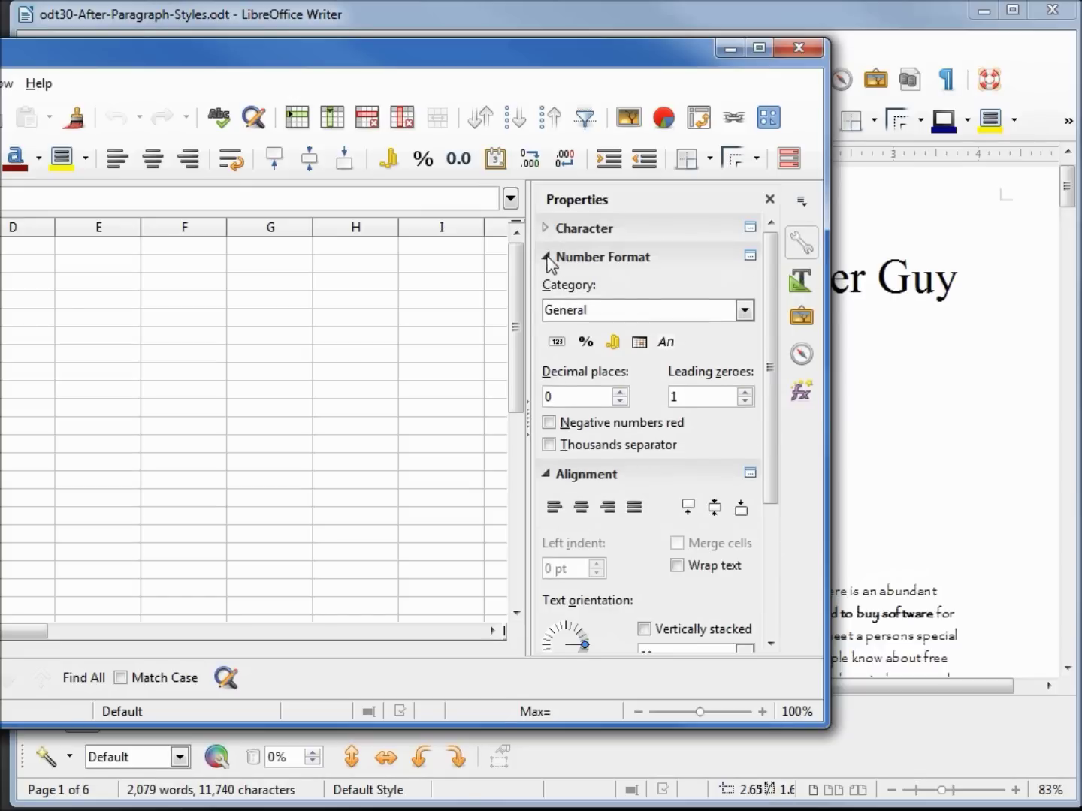
click(549, 258)
click(553, 290)
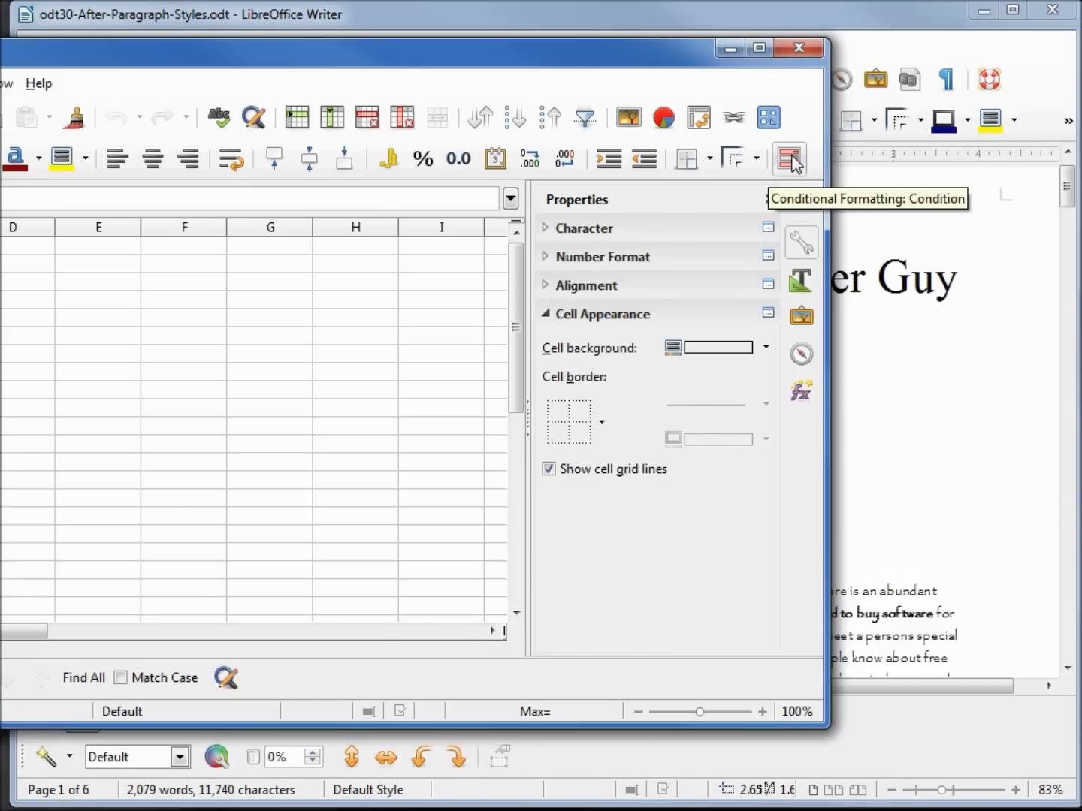
drag(567, 53, 635, 75)
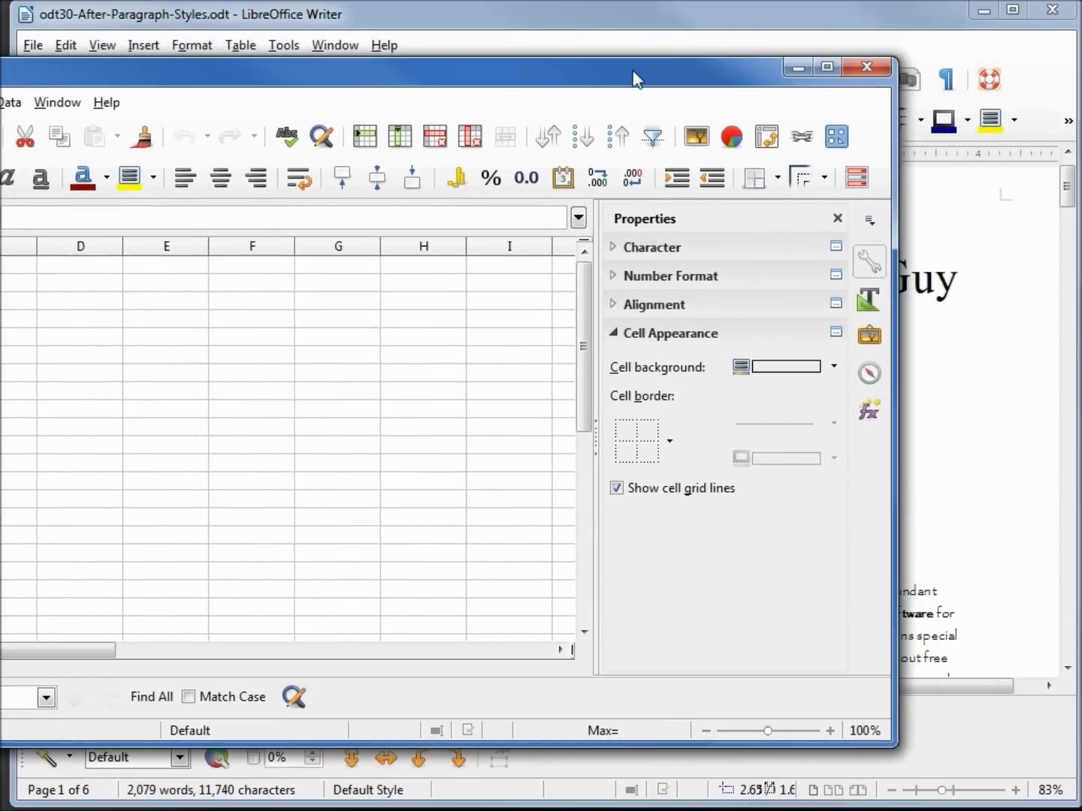
- Open Conditional Formatting for cell A1 and close it without changes
click(857, 181)
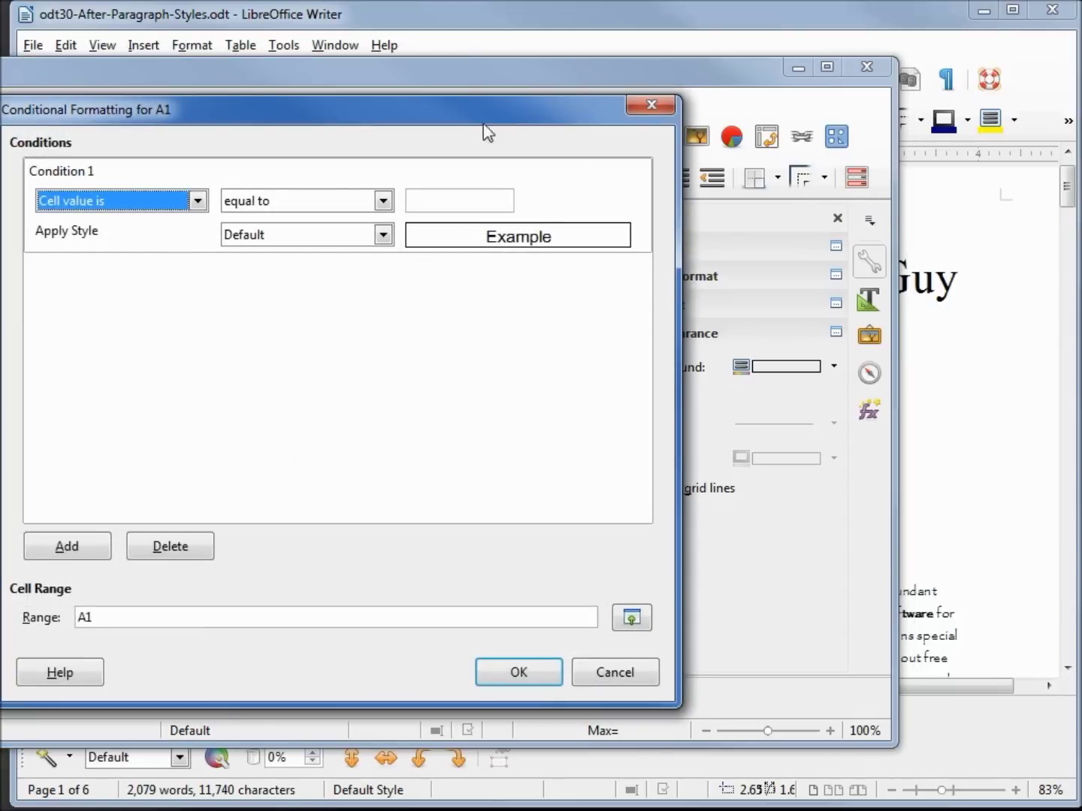
drag(448, 119, 571, 114)
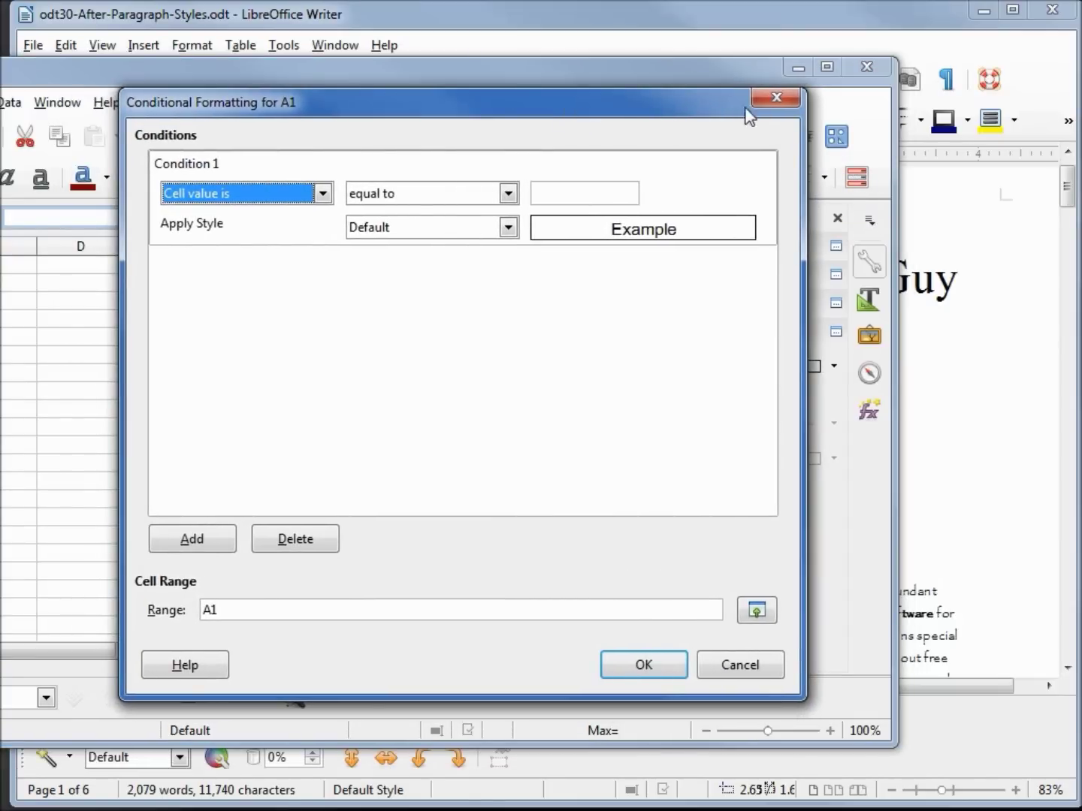
click(769, 96)
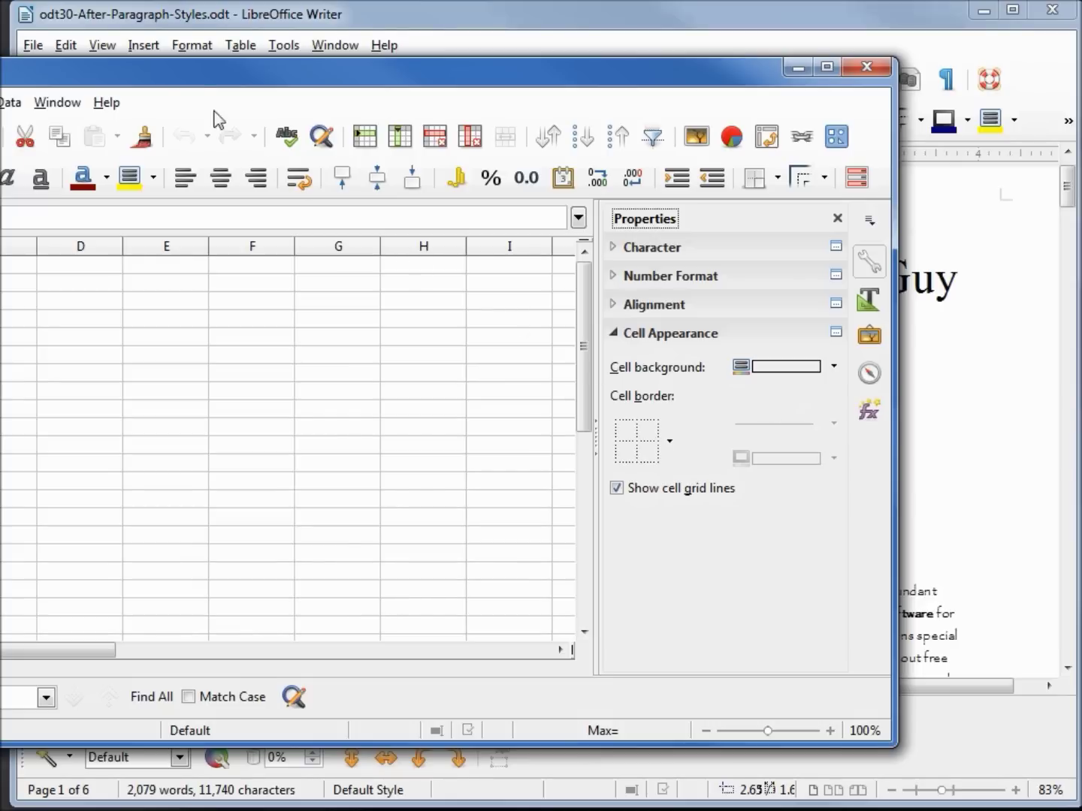
drag(180, 71, 497, 60)
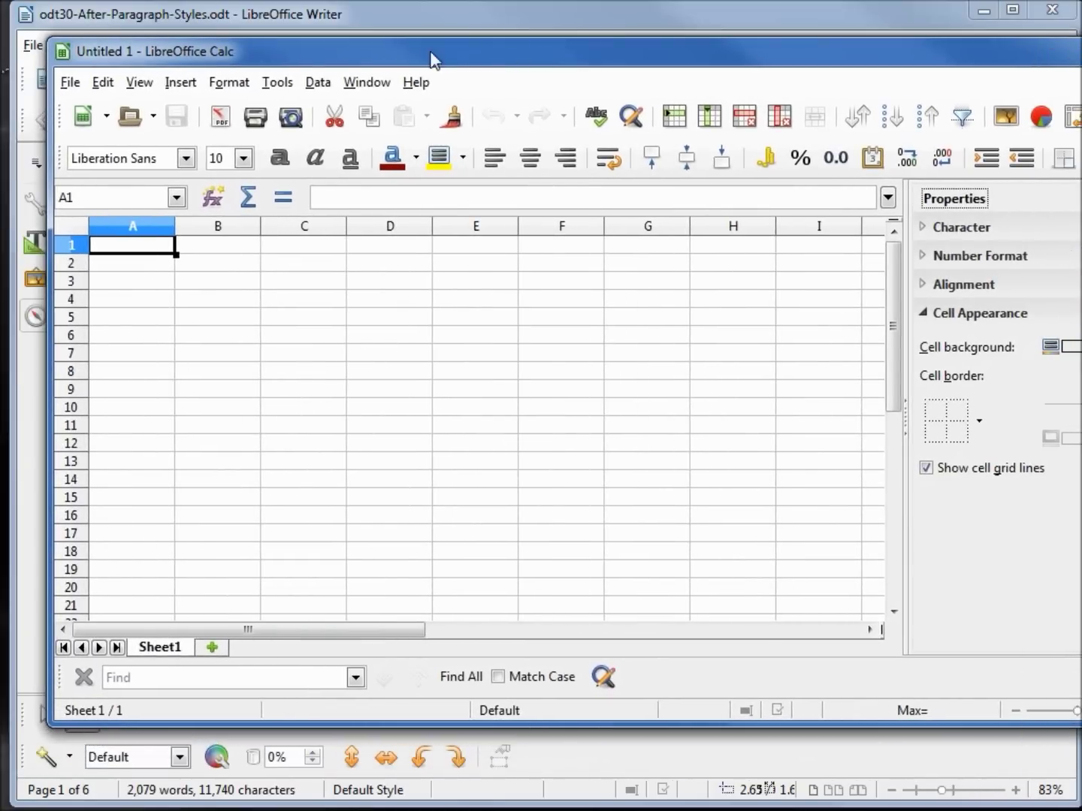
- Create a new Draw drawing via File > New > Drawing and show its Properties deck
click(70, 85)
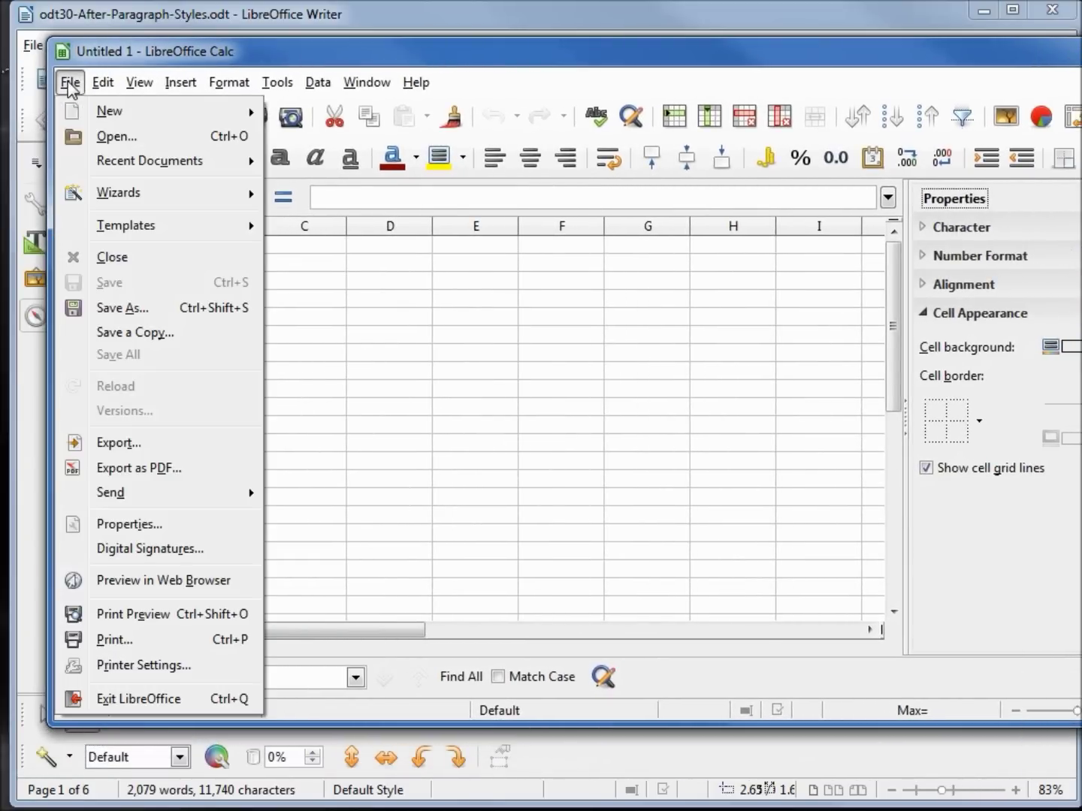
mouse_move(91, 112)
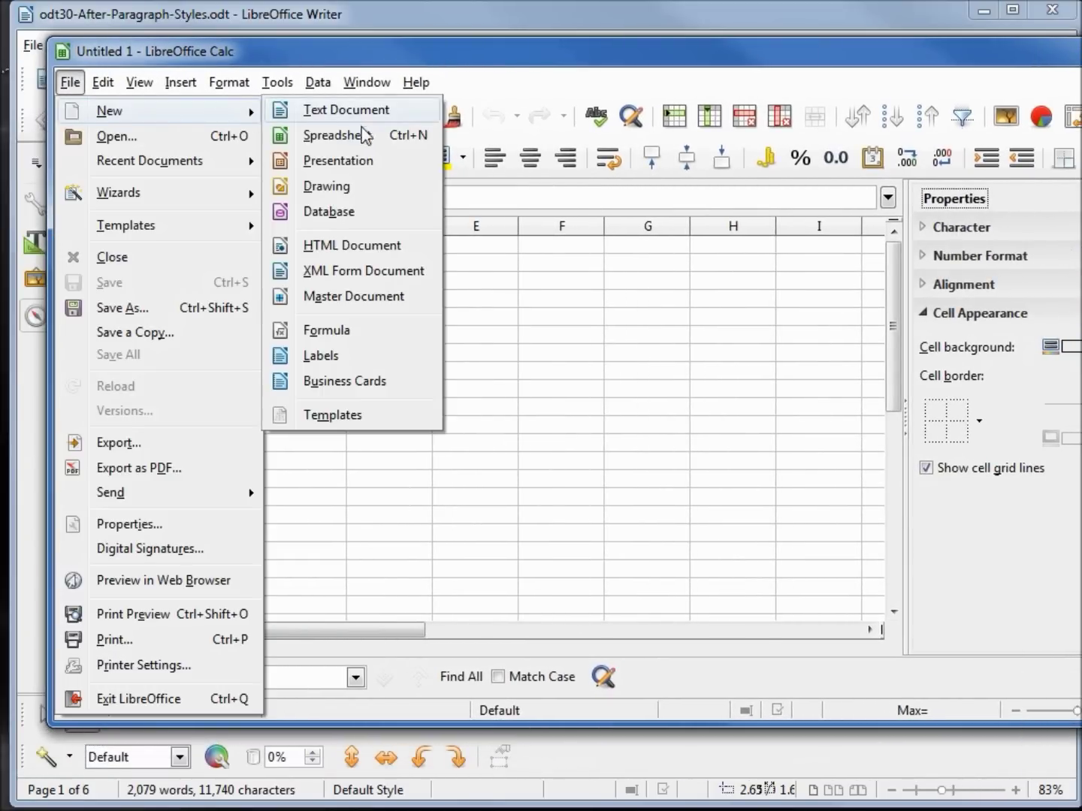
click(329, 193)
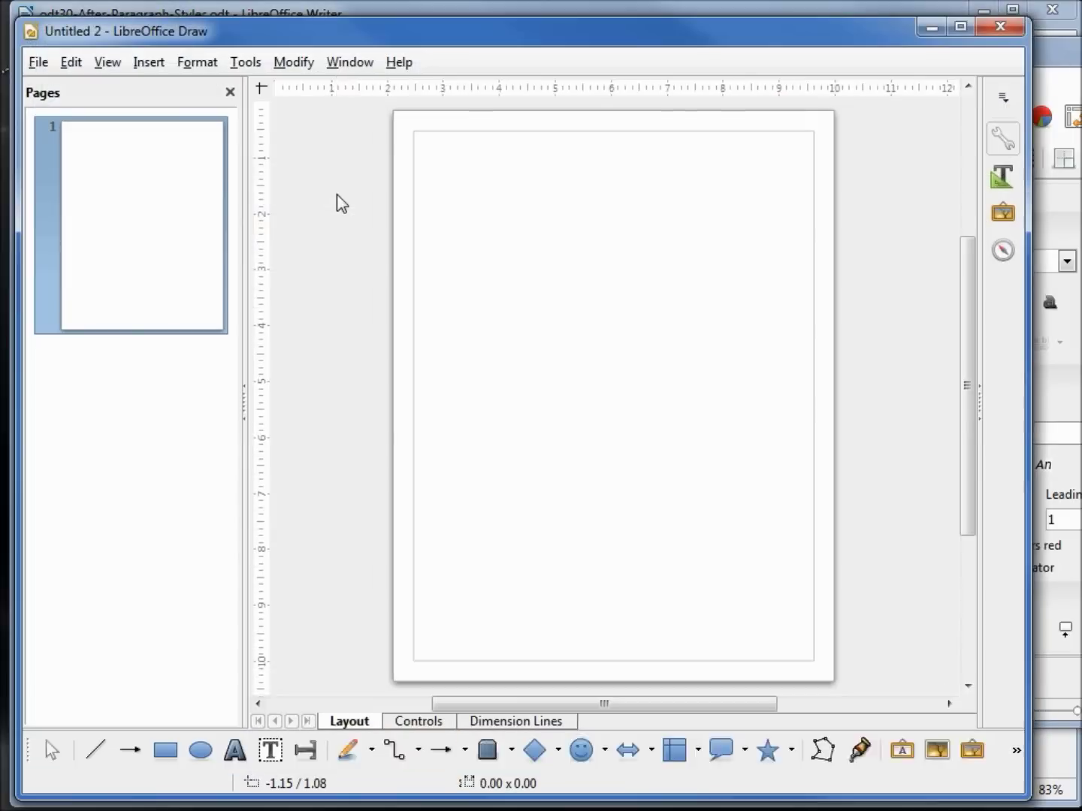
click(1004, 138)
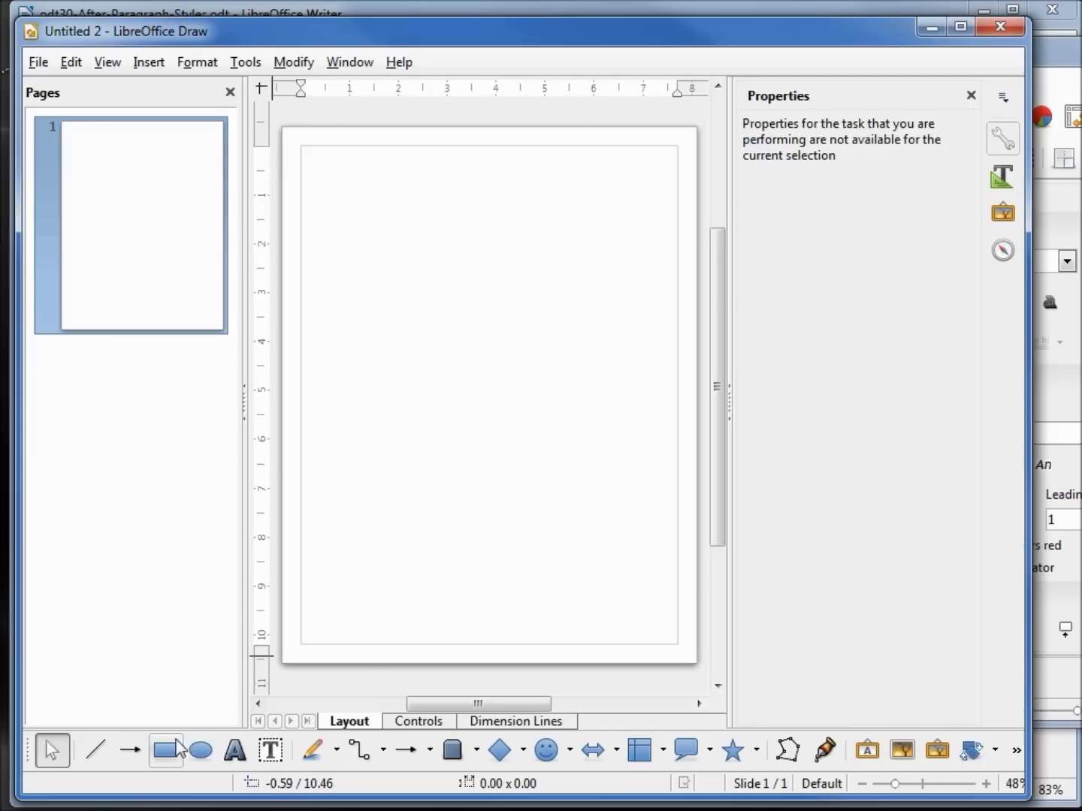
- Draw a blue rectangle near the page's top left and collapse the Area and Line sections
click(500, 749)
drag(356, 216, 496, 273)
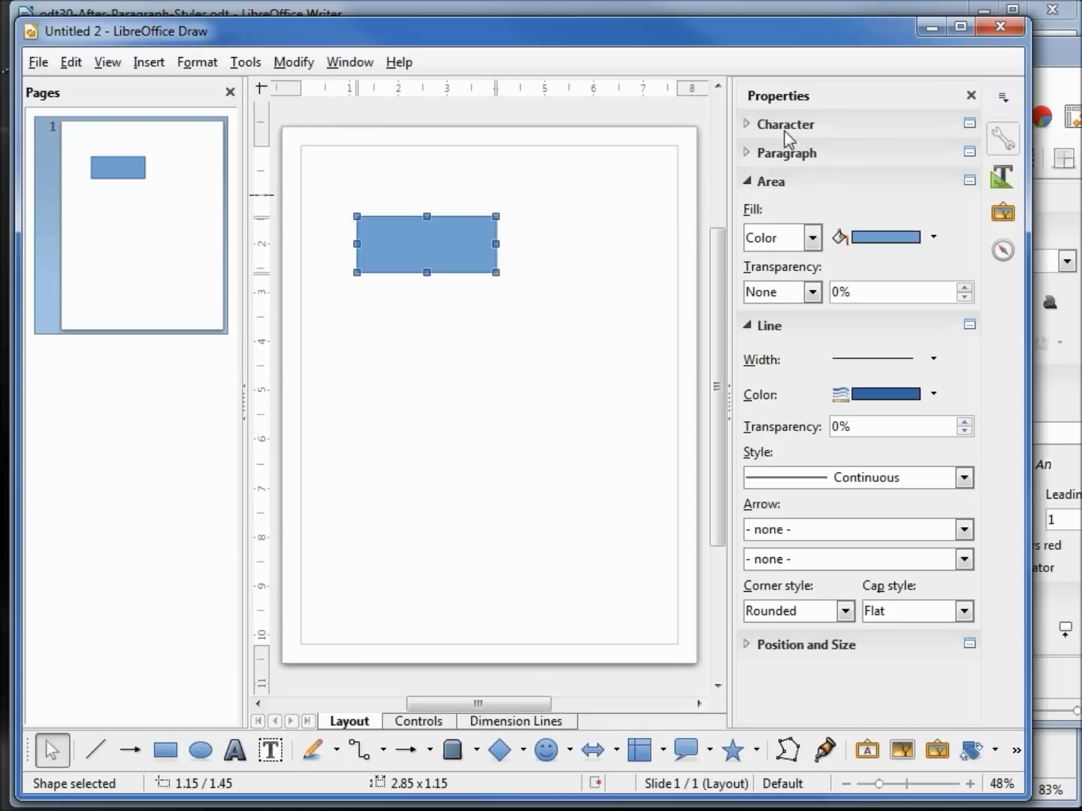
click(752, 182)
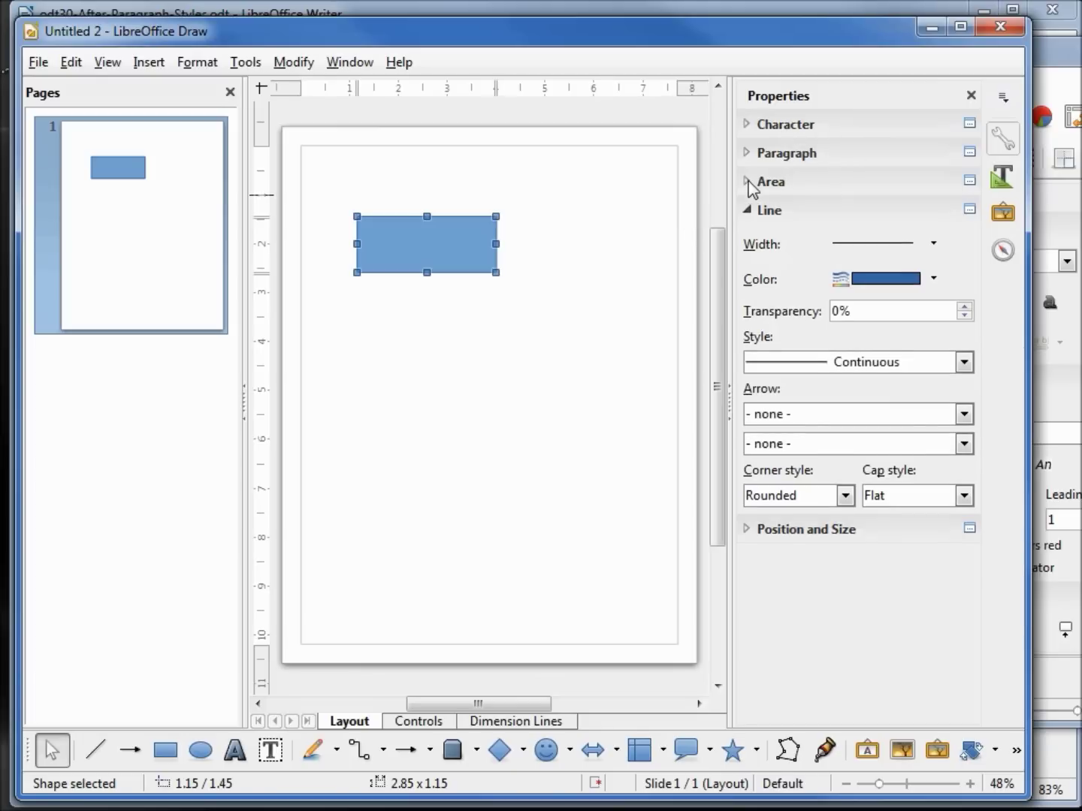
click(755, 211)
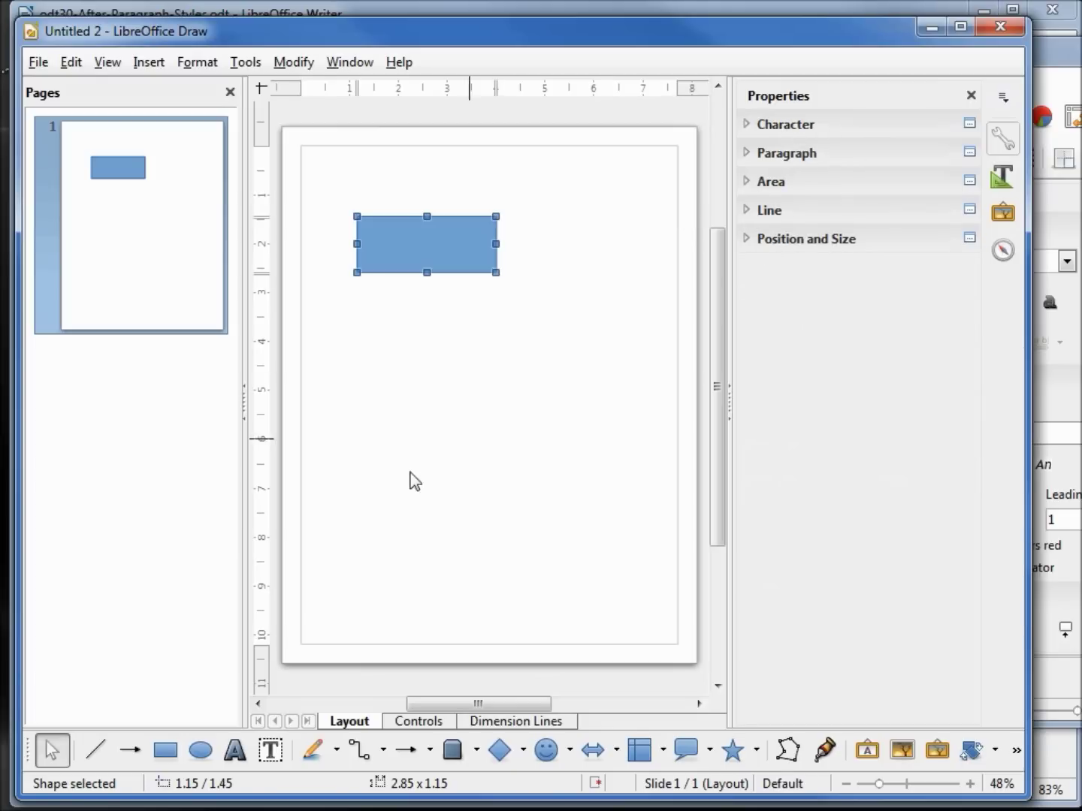
click(270, 750)
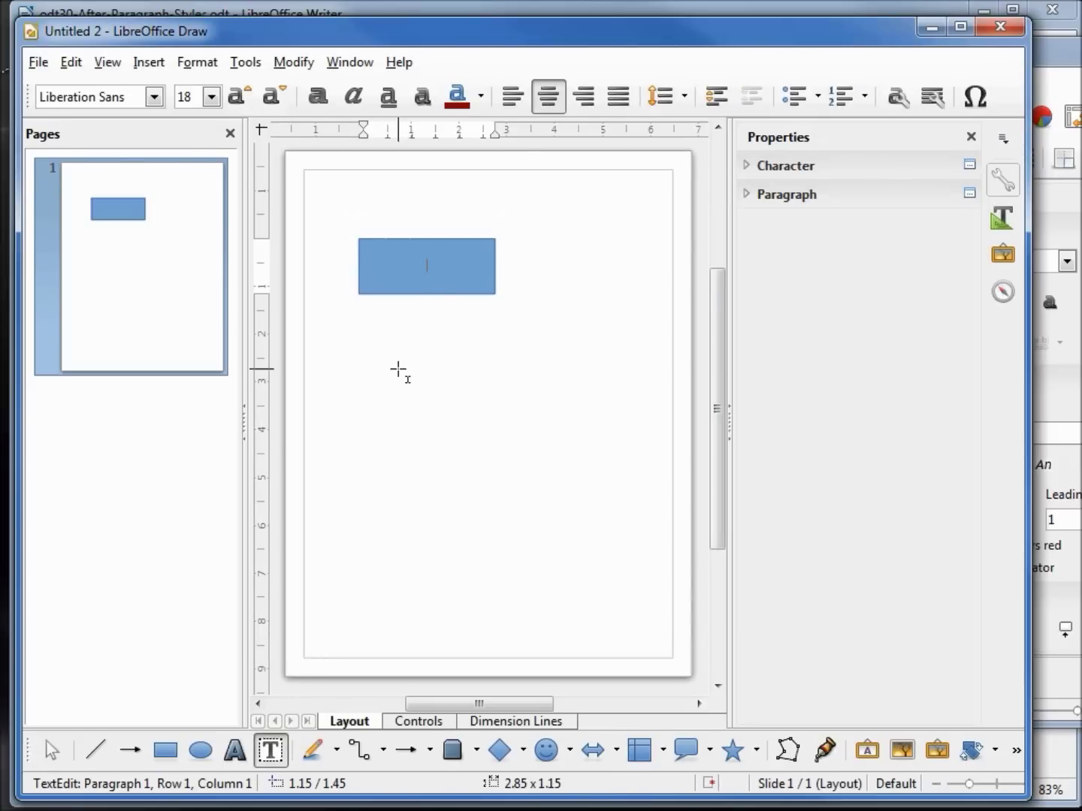
- Add a text frame reading 'text' below the rectangle, resized to 2.70 × 0.80
drag(389, 350, 547, 425)
text(text)
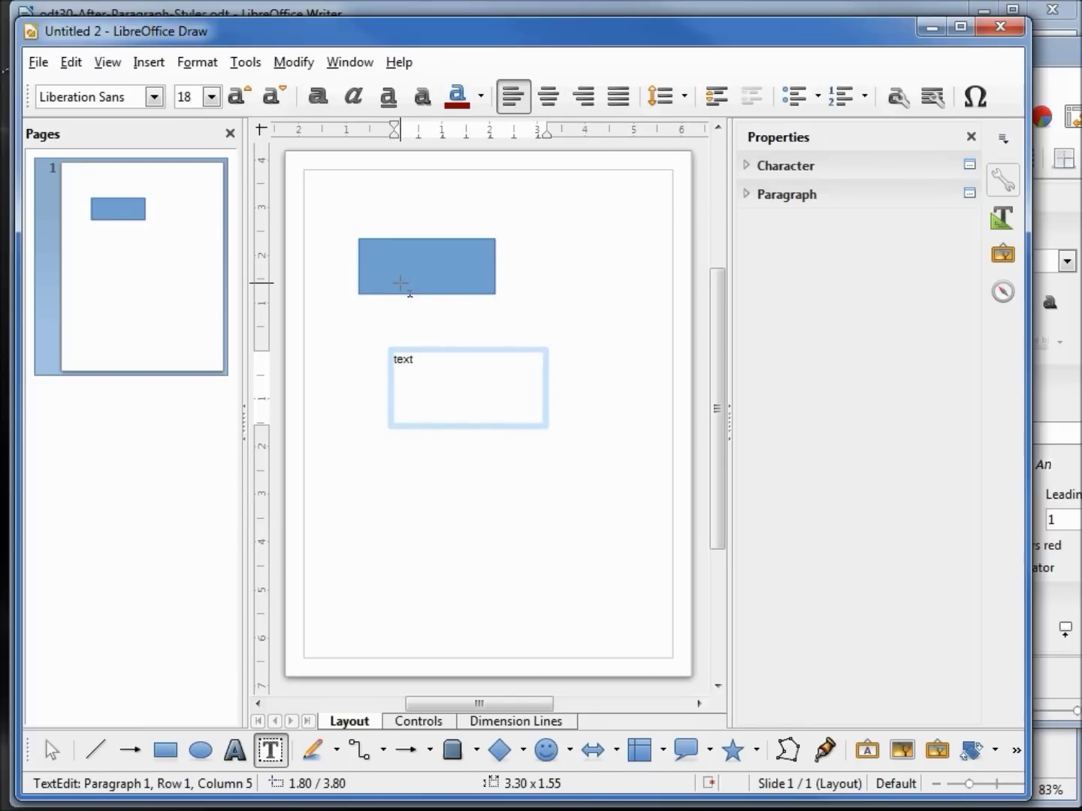
key(Left)
key(Left)
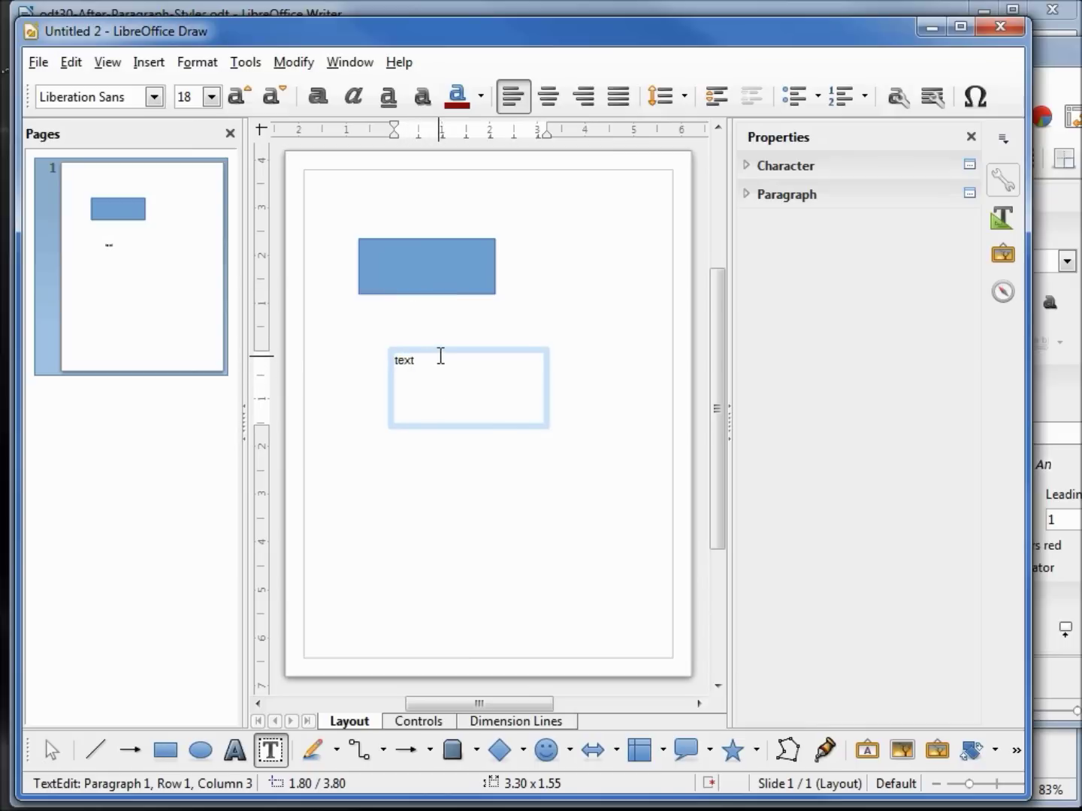
click(443, 349)
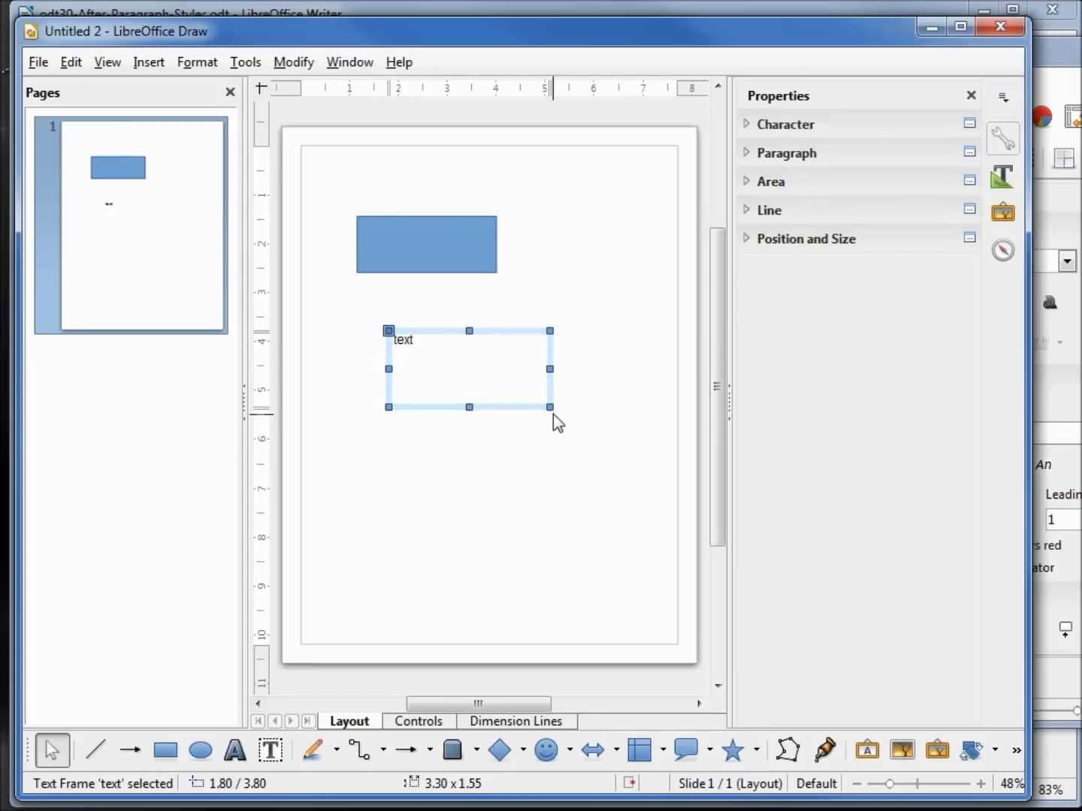
drag(550, 407, 521, 369)
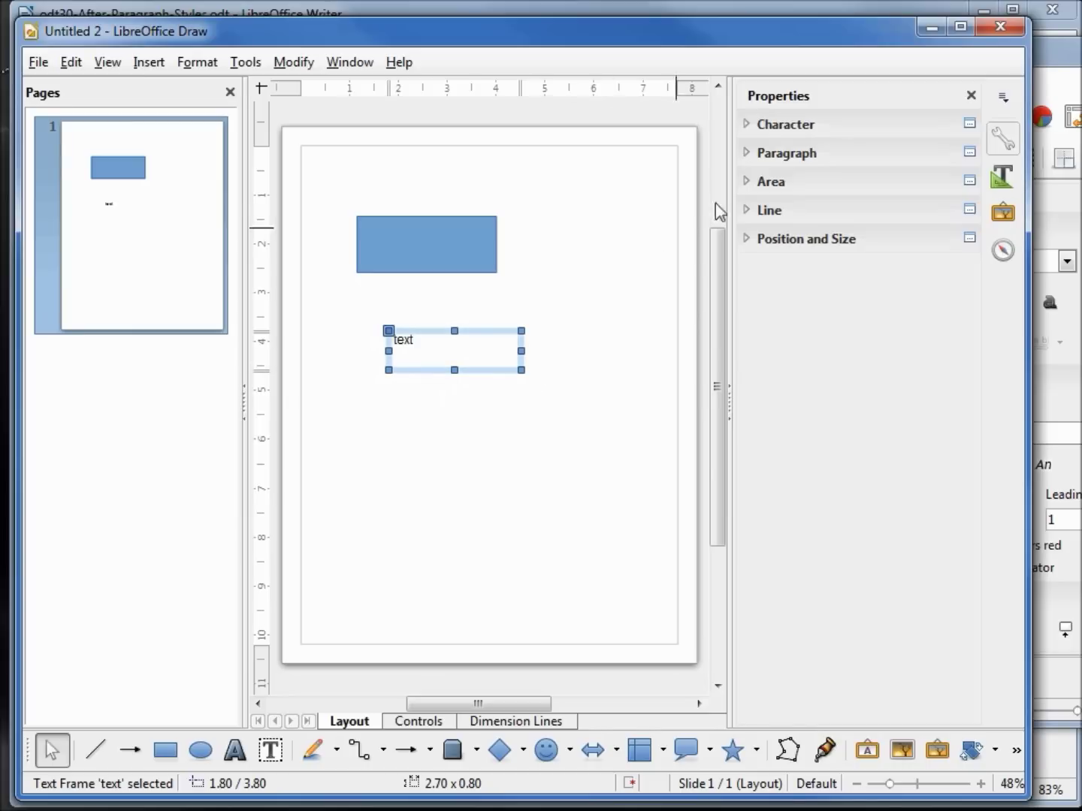
click(1005, 180)
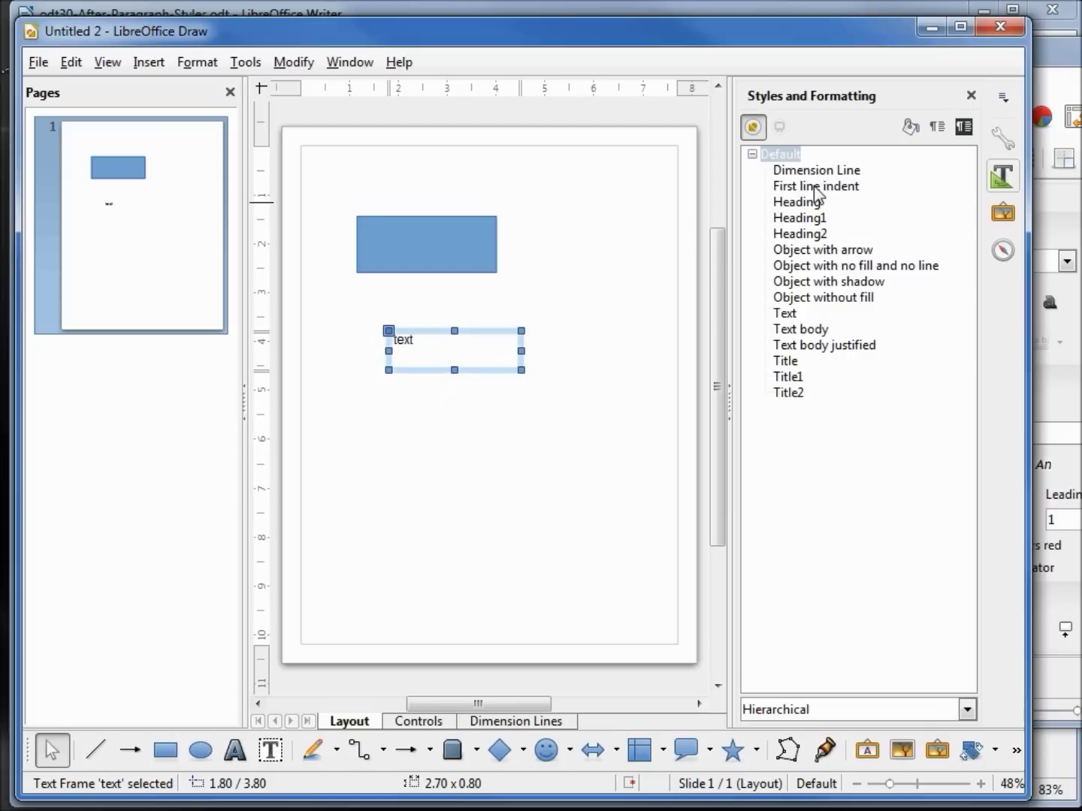
- Switch Draw's sidebar to the Gallery, then to the Navigator listing Slide 1
click(1004, 216)
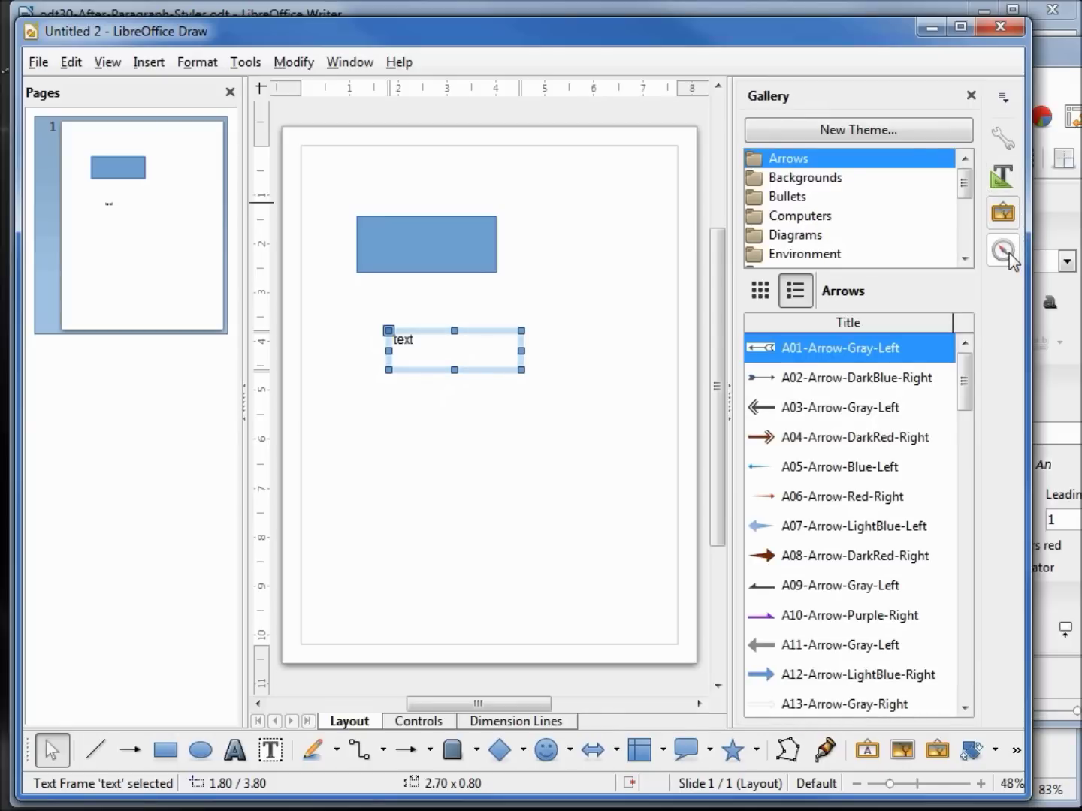
click(1007, 255)
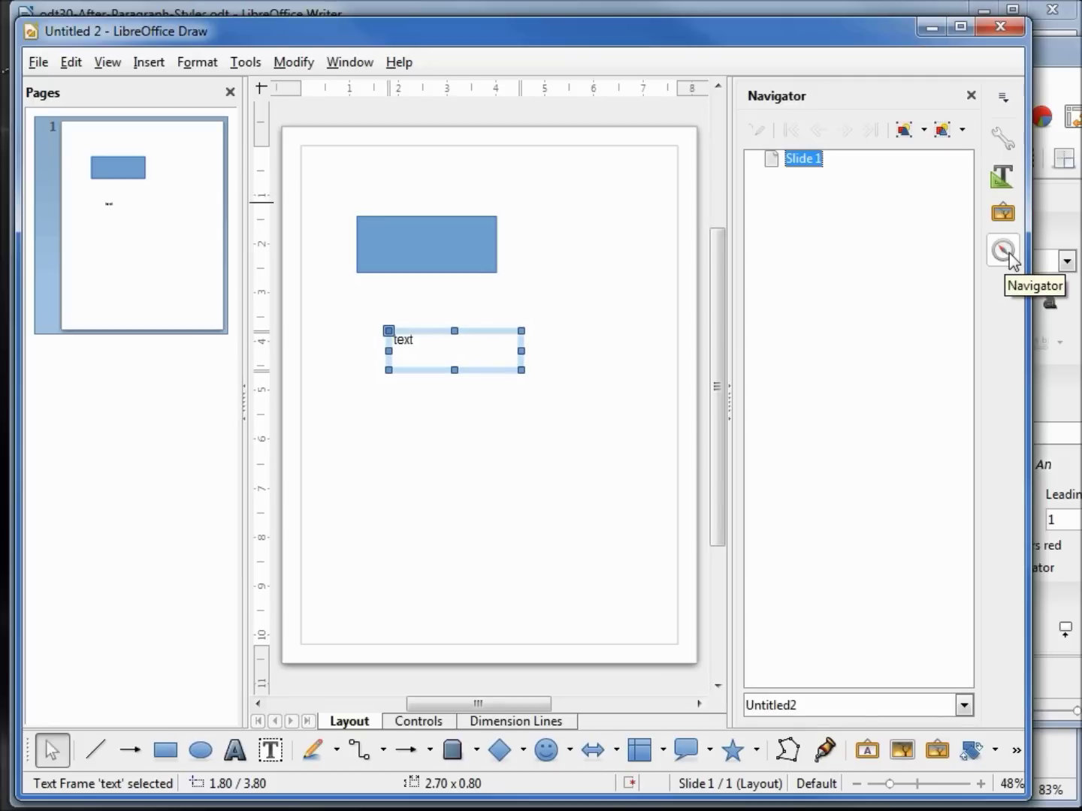